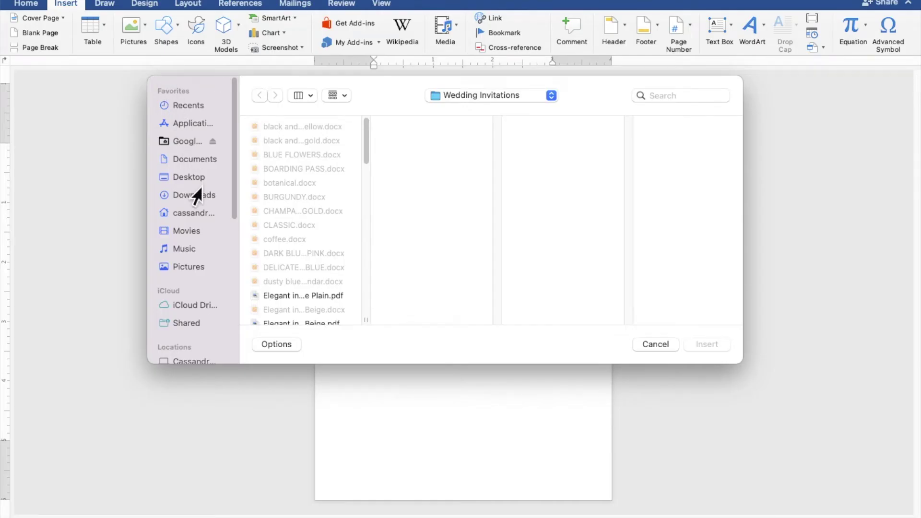
Step: Insert NUDE BACKGROUND.jpg from the princess folder on the Desktop
{"action": "left_click", "coordinate": [189, 177]}
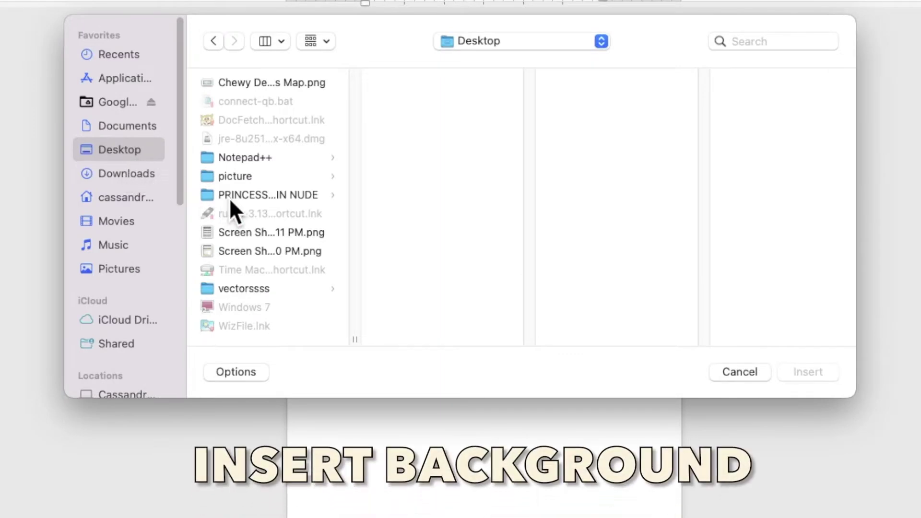
{"action": "left_click", "coordinate": [229, 196]}
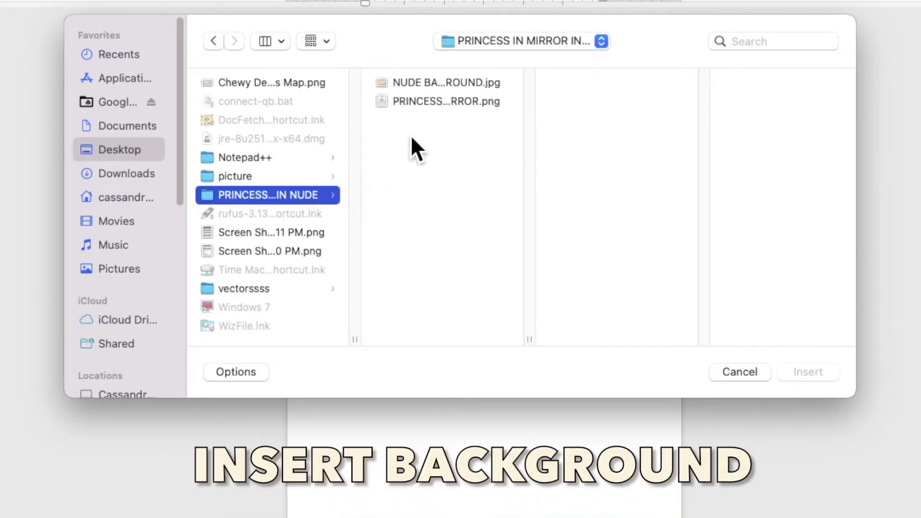
{"action": "left_click", "coordinate": [437, 84]}
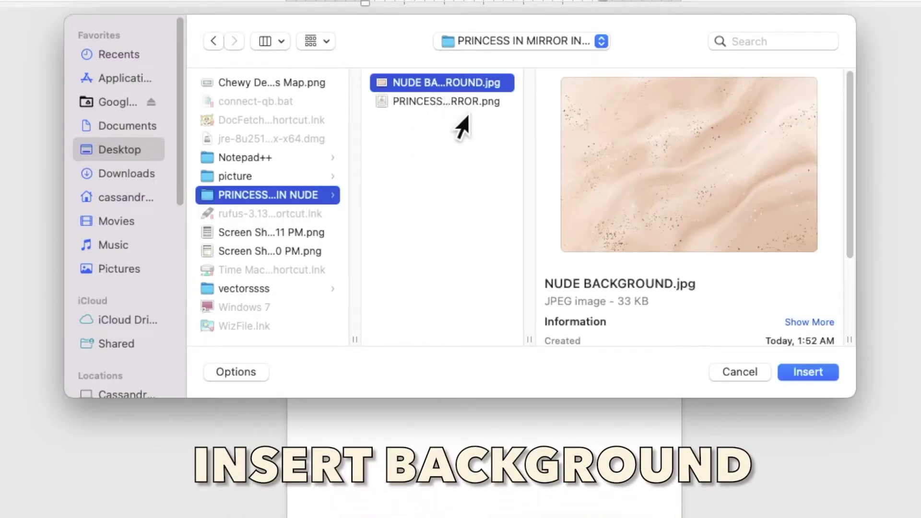
{"action": "left_click", "coordinate": [800, 373]}
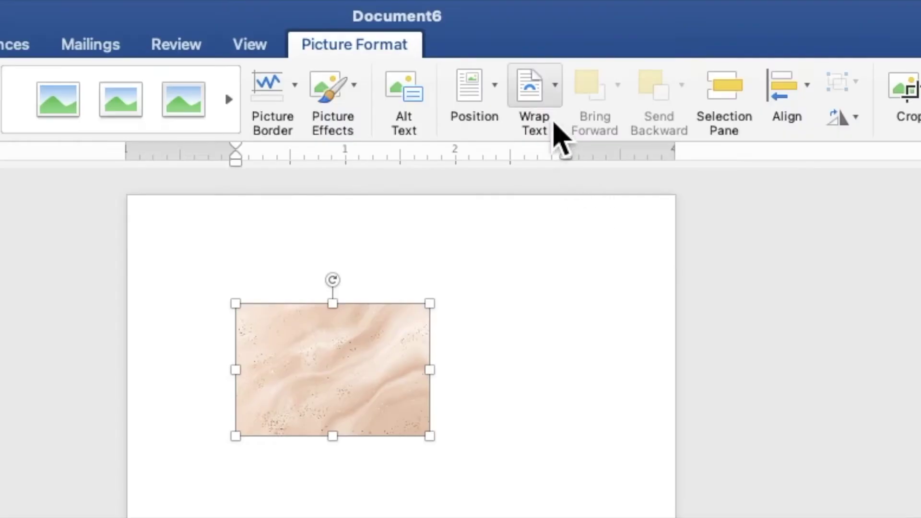
Step: Set the glitter picture behind text, rotate it sideways and stretch it to about 5.06" by 7.41"
{"action": "left_click", "coordinate": [540, 32]}
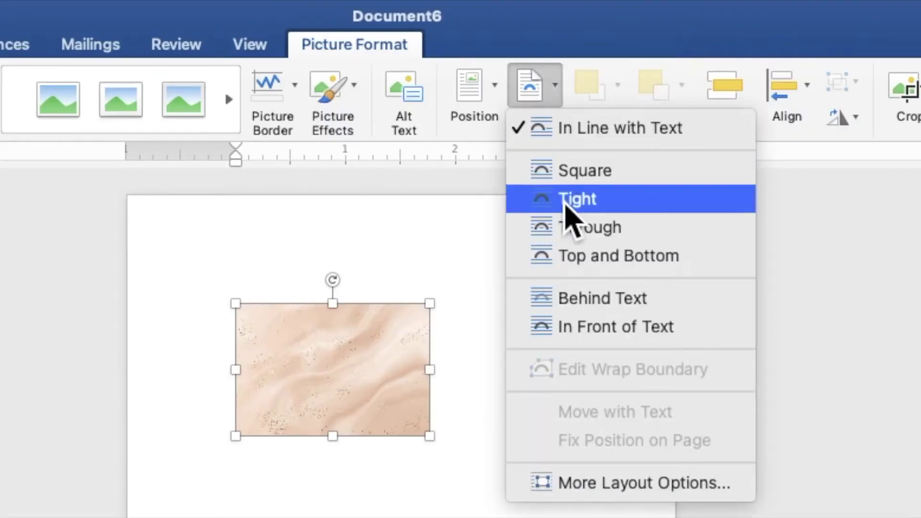
{"action": "left_click", "coordinate": [588, 302]}
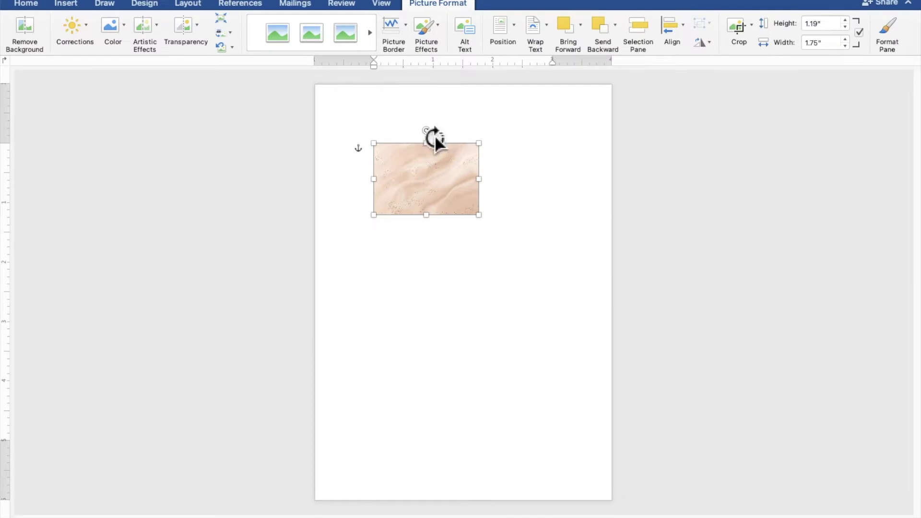
{"action": "left_click_drag", "start_coordinate": [434, 134], "coordinate": [366, 156]}
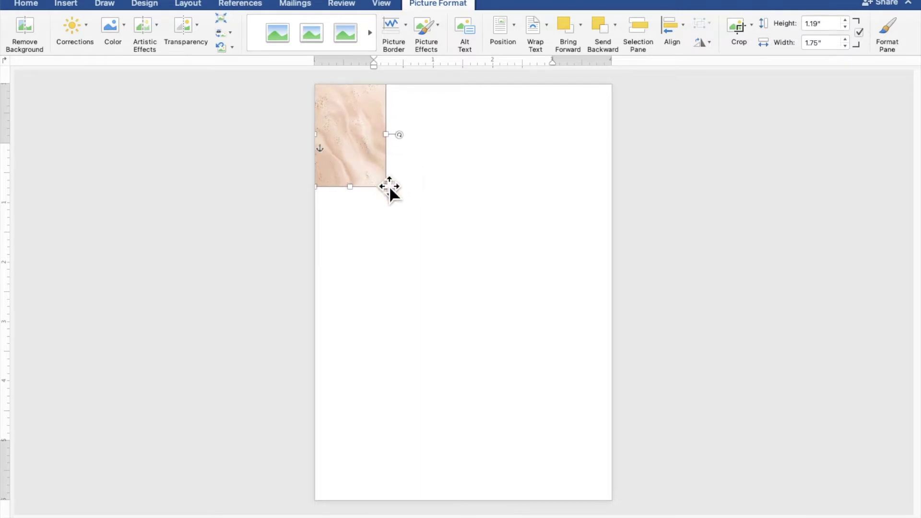
{"action": "left_click_drag", "start_coordinate": [387, 188], "coordinate": [617, 490]}
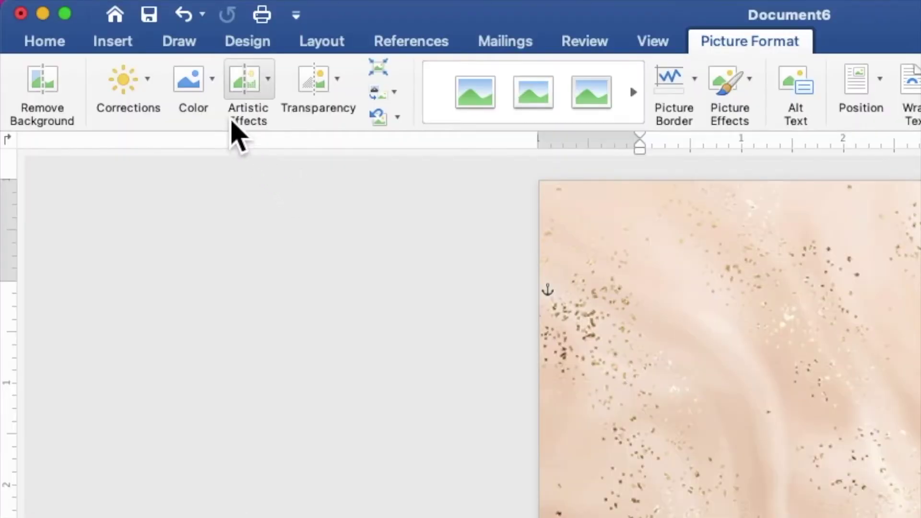
Step: Recolor the background picture with the Orange, Accent color 2 Light variant
{"action": "left_click", "coordinate": [125, 35]}
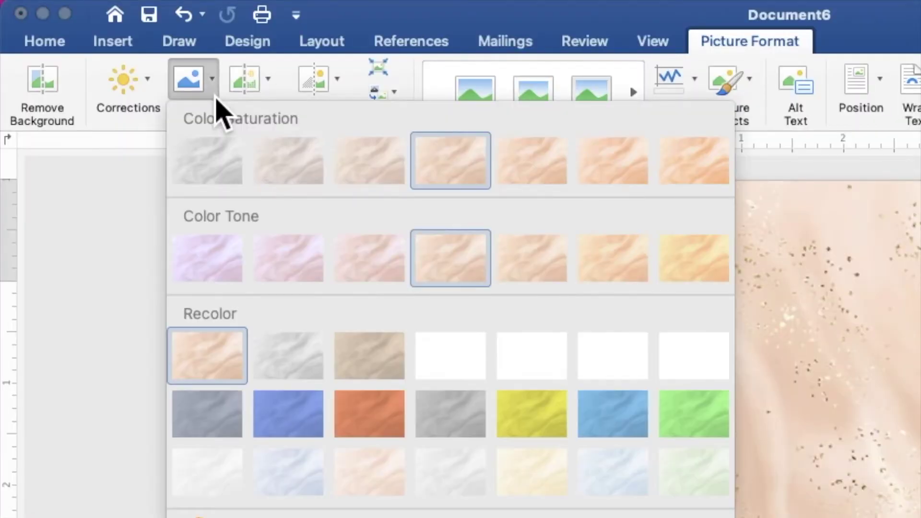
{"action": "left_click", "coordinate": [378, 491]}
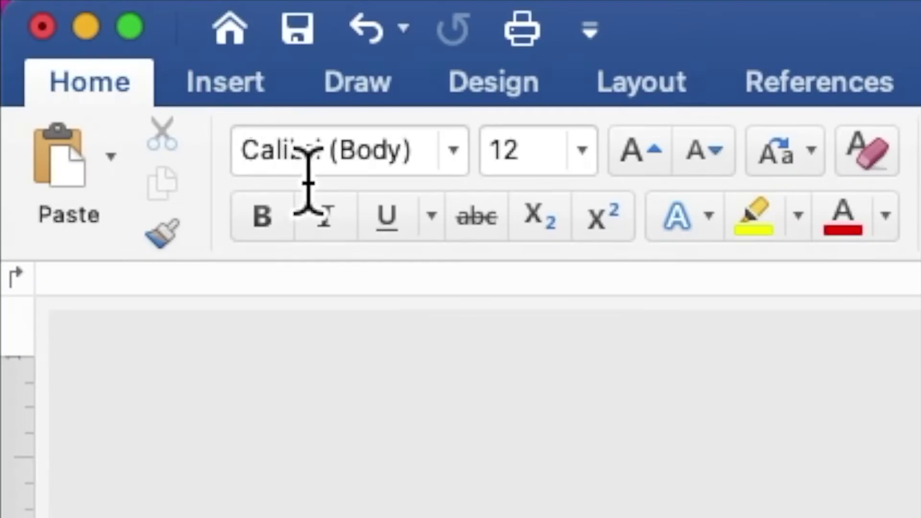
Step: Insert the PRINCESS IN MIRROR.png illustration from file
{"action": "left_click", "coordinate": [74, 7]}
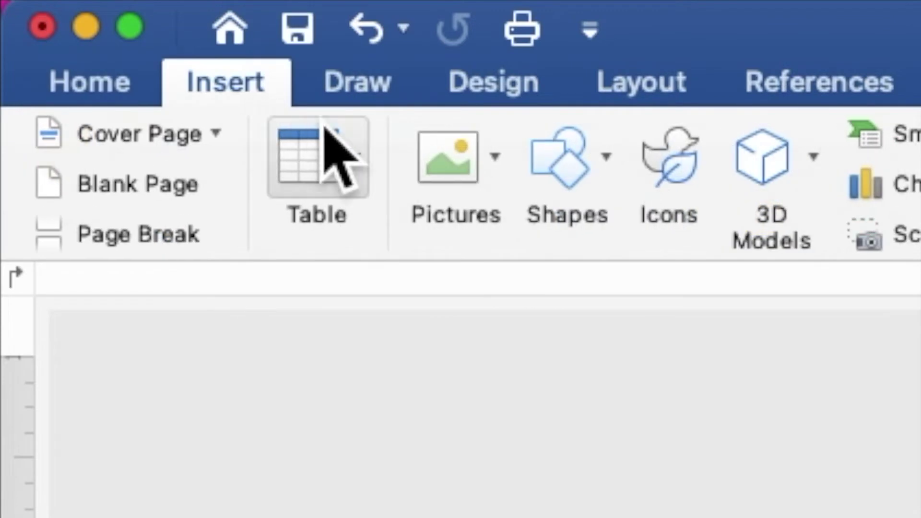
{"action": "left_click", "coordinate": [458, 160]}
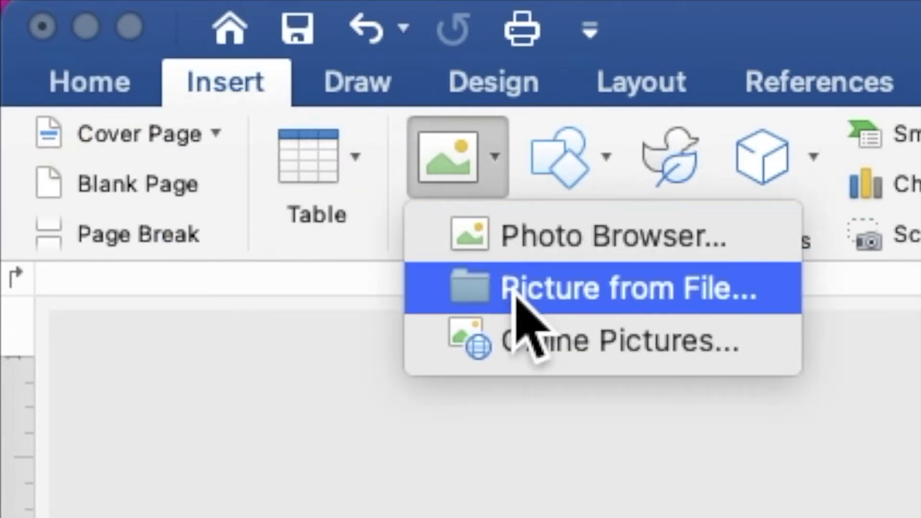
{"action": "left_click", "coordinate": [518, 299]}
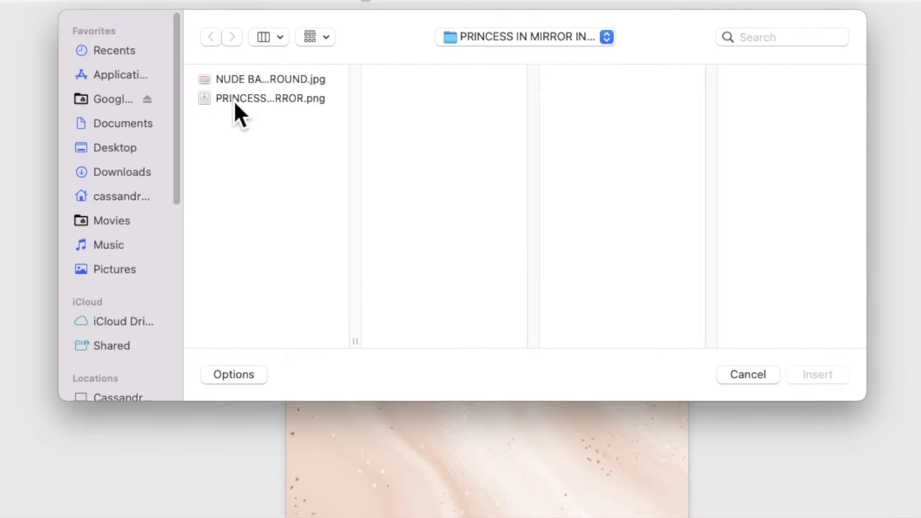
{"action": "left_click", "coordinate": [276, 141]}
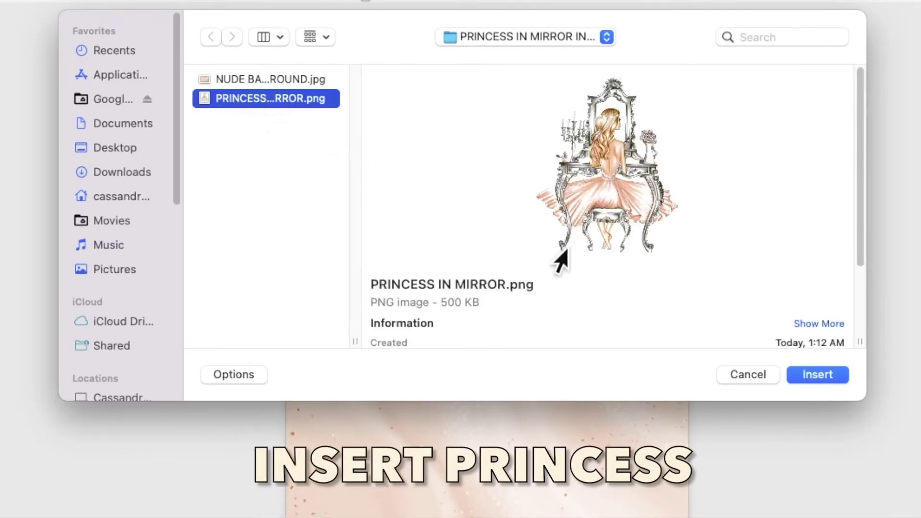
{"action": "left_click", "coordinate": [813, 375]}
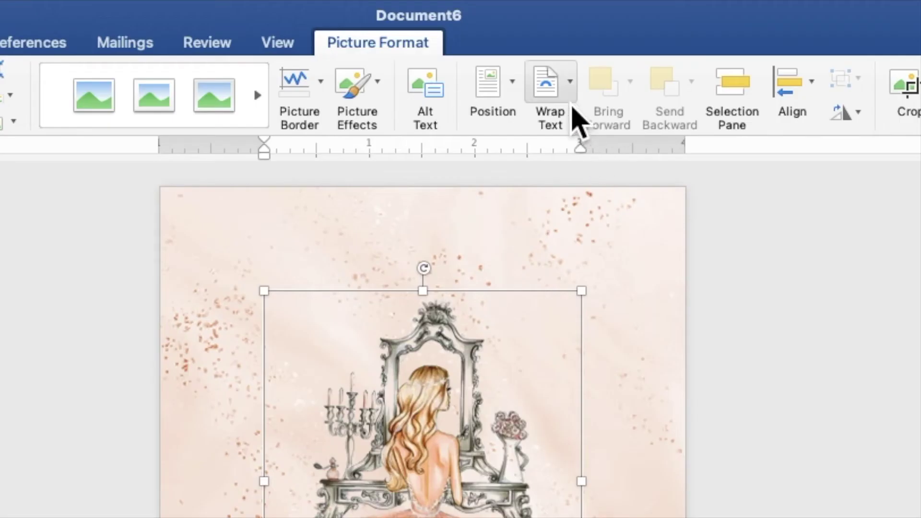
Step: Put the illustration behind text, move it down and enlarge it to about 4.43" by 5.31"
{"action": "left_click", "coordinate": [547, 33]}
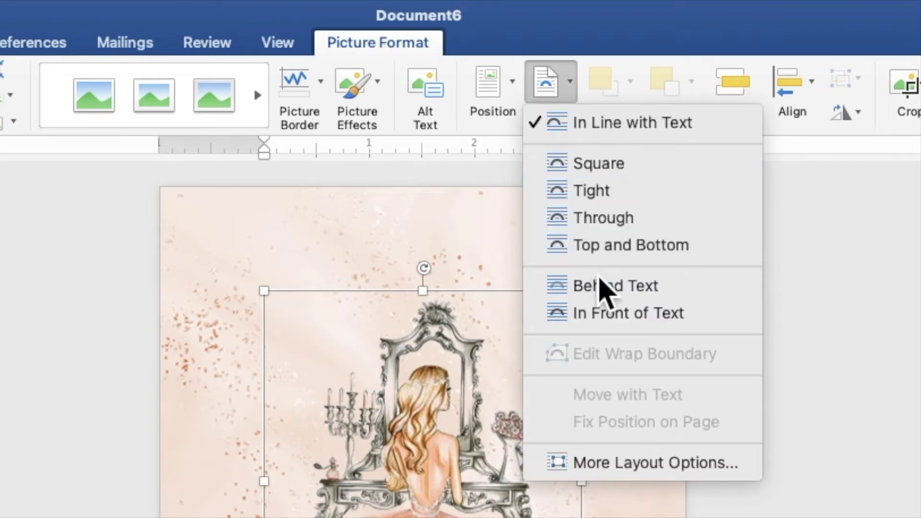
{"action": "left_click", "coordinate": [604, 286]}
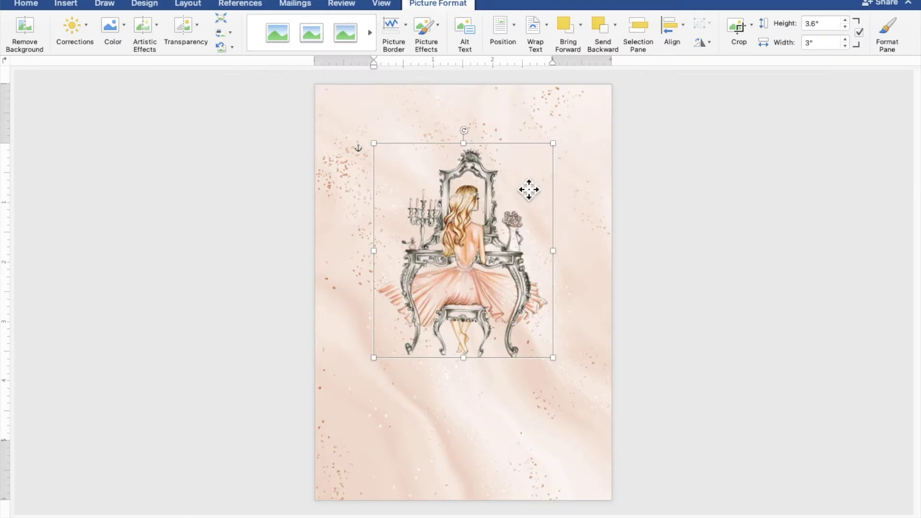
{"action": "left_click_drag", "start_coordinate": [528, 190], "coordinate": [453, 332]}
{"action": "left_click_drag", "start_coordinate": [482, 296], "coordinate": [569, 232]}
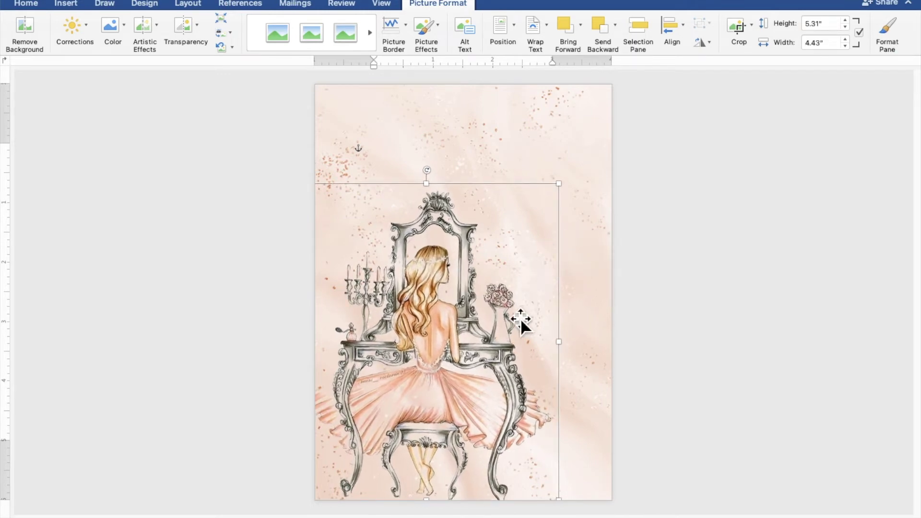
{"action": "left_click_drag", "start_coordinate": [519, 319], "coordinate": [517, 319]}
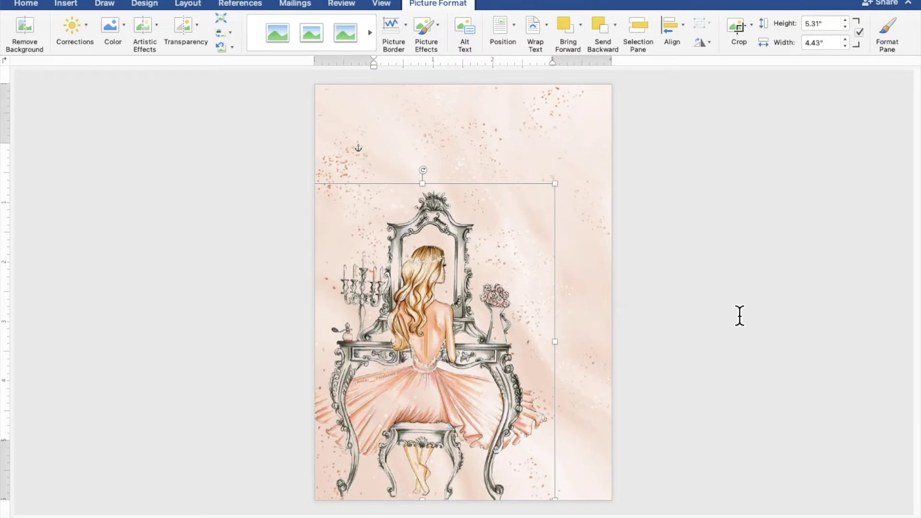
{"action": "left_click", "coordinate": [778, 312]}
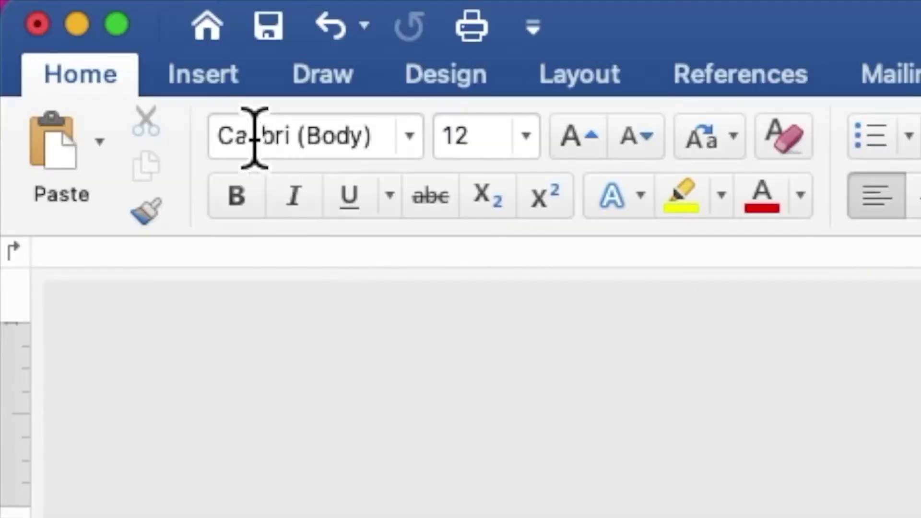
Step: Draw a rectangle over the top of the page and enable Add Text on it
{"action": "left_click", "coordinate": [216, 87]}
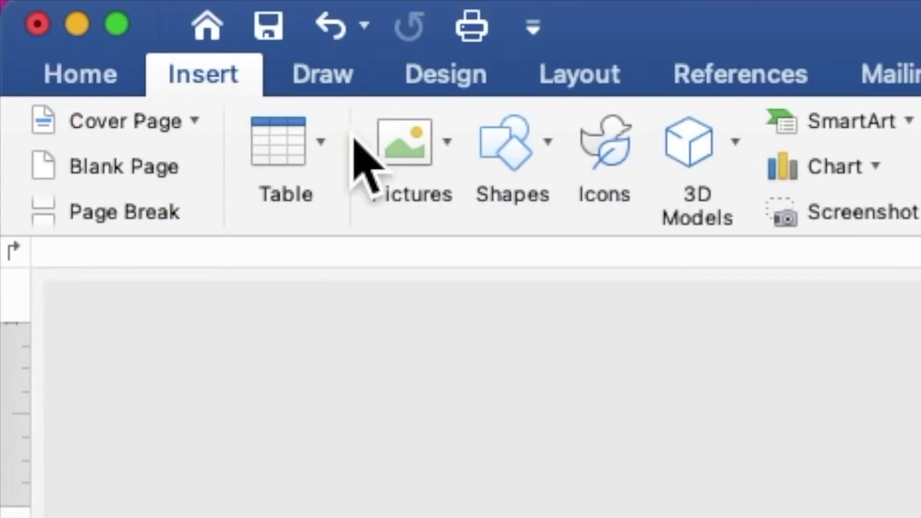
{"action": "left_click", "coordinate": [517, 158]}
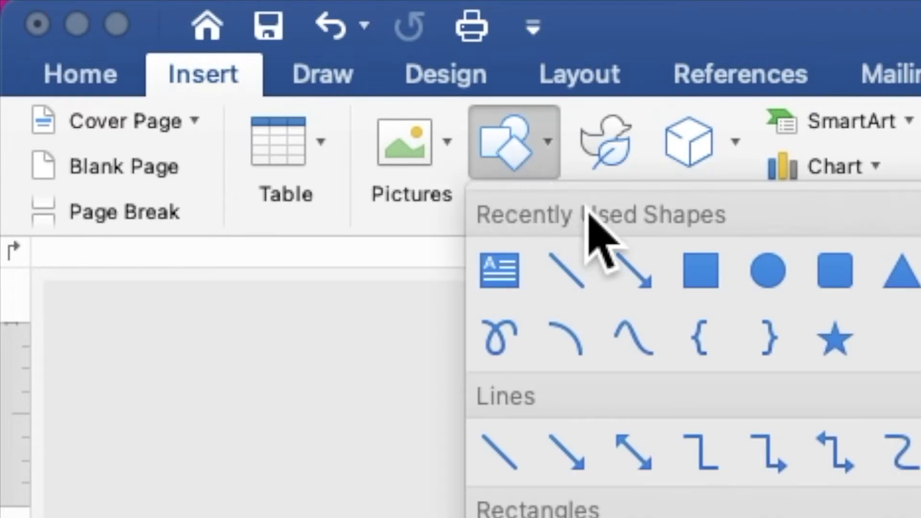
{"action": "left_click", "coordinate": [711, 285]}
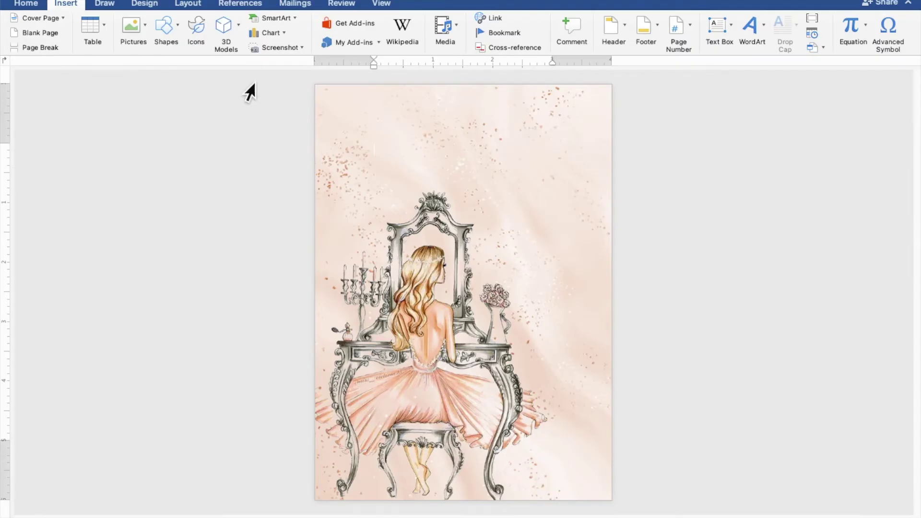
{"action": "left_click_drag", "start_coordinate": [346, 114], "coordinate": [511, 281]}
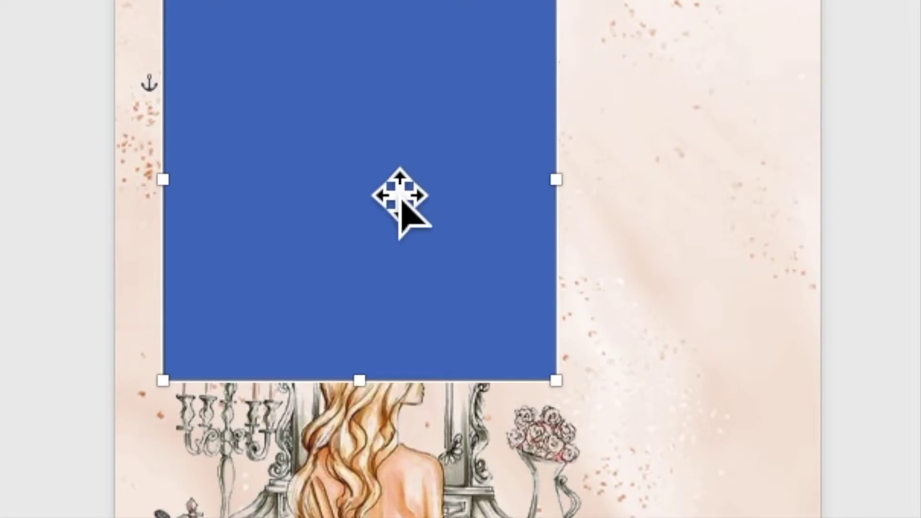
{"action": "right_click", "coordinate": [378, 171]}
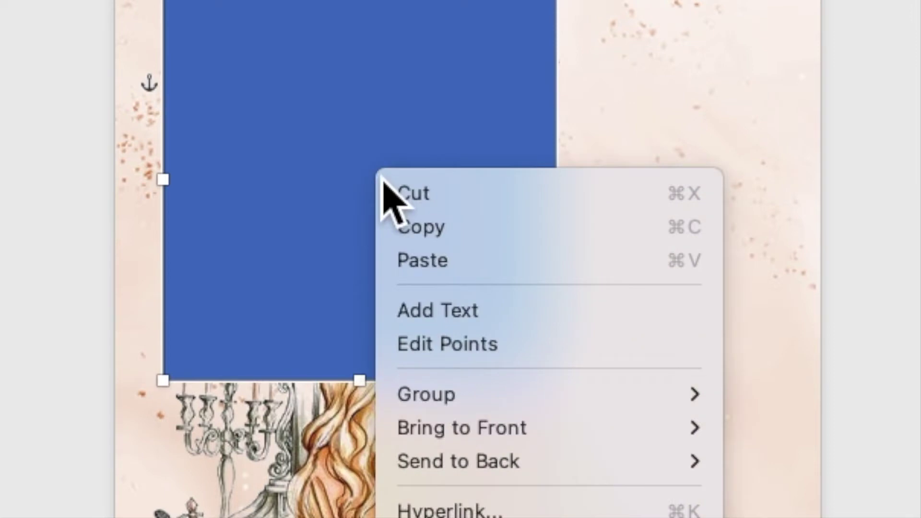
{"action": "left_click", "coordinate": [414, 313]}
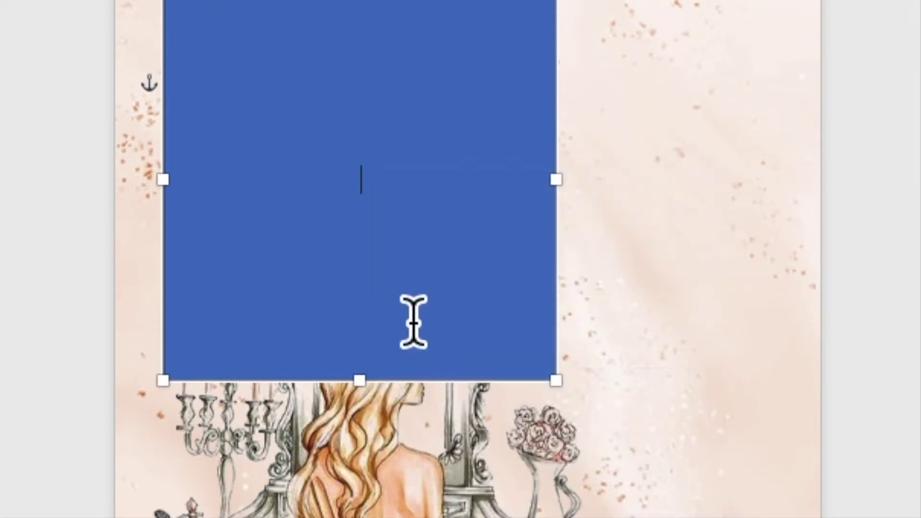
Step: Type the opening lines 'US AS WE CELEBRATE' and 'THE 18TH BIRTHDAY OF'
{"action": "scroll", "coordinate": [440, 220], "scroll_direction": "up", "scroll_amount": 5}
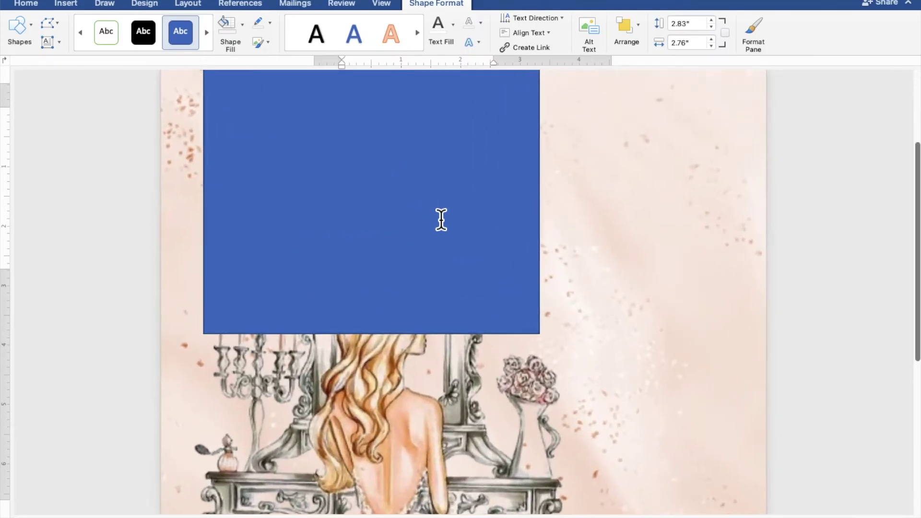
{"action": "scroll", "coordinate": [440, 220], "scroll_direction": "up", "scroll_amount": 5}
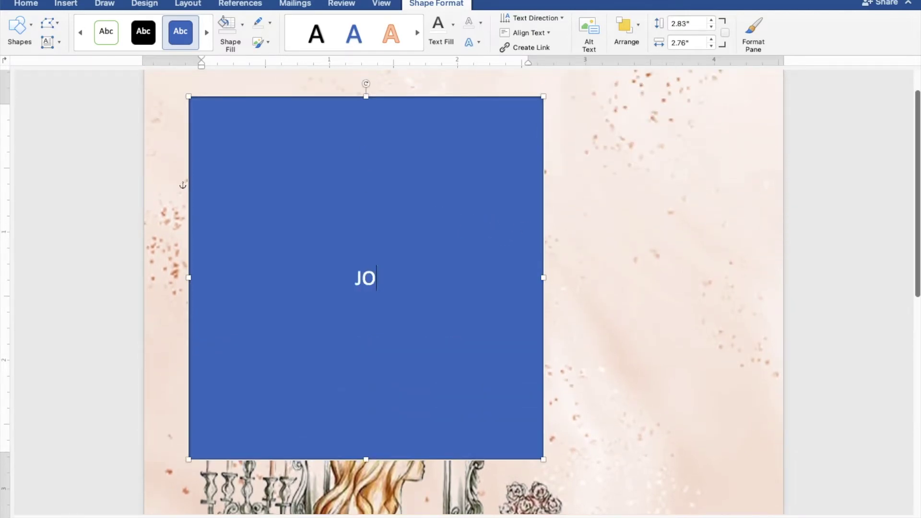
{"action": "type", "text": "US AS WE"}
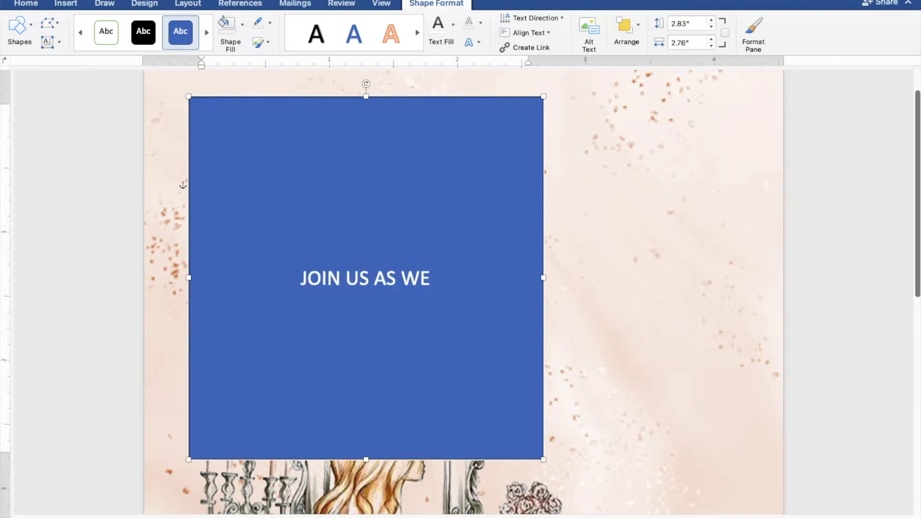
{"action": "type", "text": " CELEBRATE"}
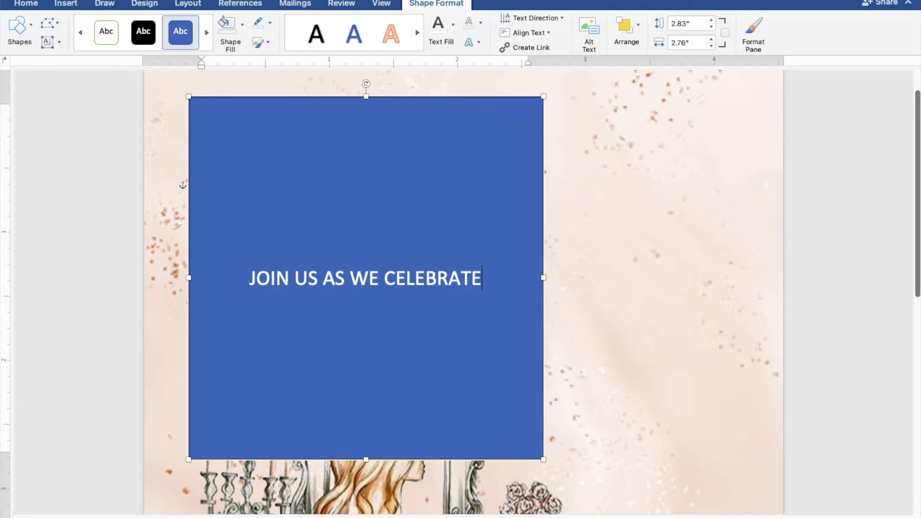
{"action": "key", "text": "Return"}
{"action": "type", "text": "THE 18TH BIRTH"}
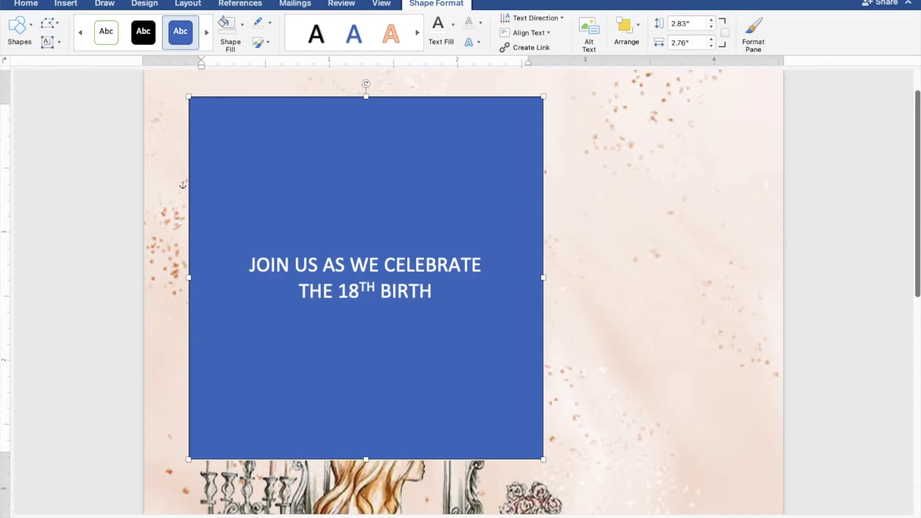
{"action": "type", "text": "DAY OF"}
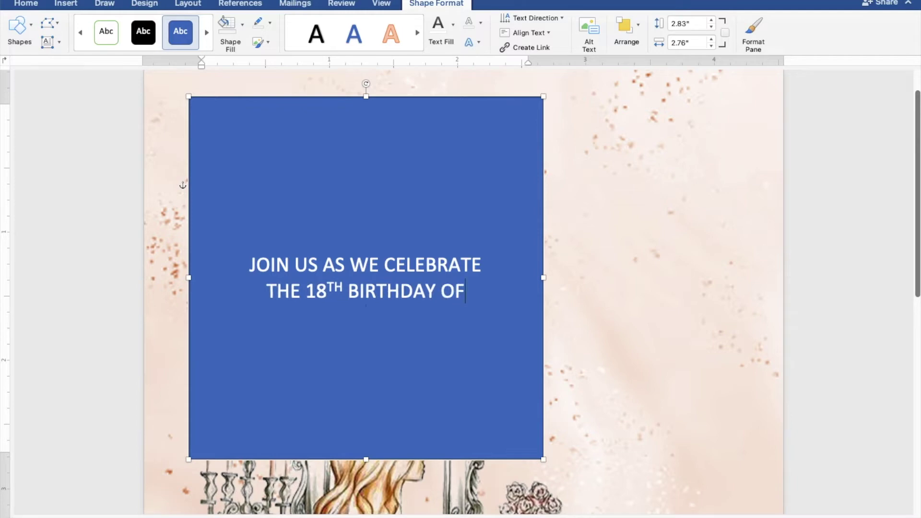
{"action": "key", "text": "Return"}
{"action": "key", "text": "Return"}
{"action": "key", "text": "Return"}
Step: Add the lines SUNDAY, FEBRUARY 27, 2022 and 5:00 TO 8:00 PM
{"action": "type", "text": "SUNDAY"}
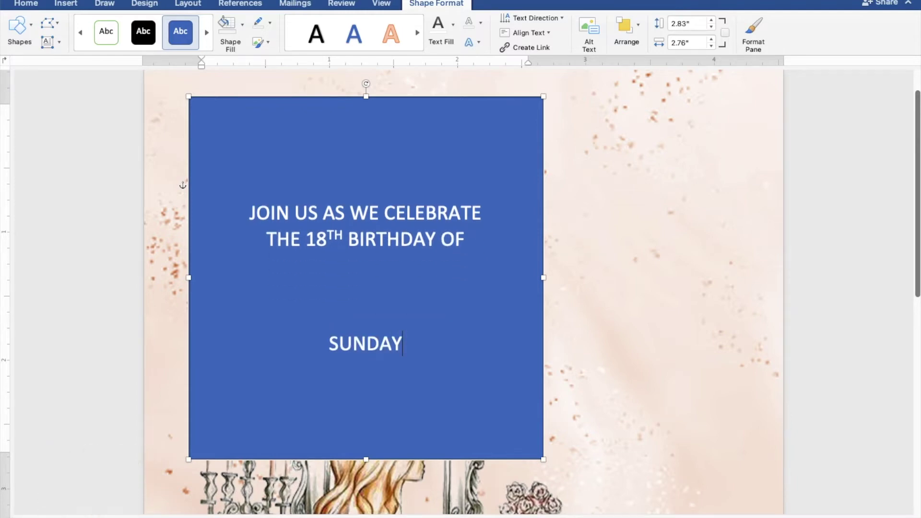
{"action": "key", "text": "Return"}
{"action": "type", "text": "FE"}
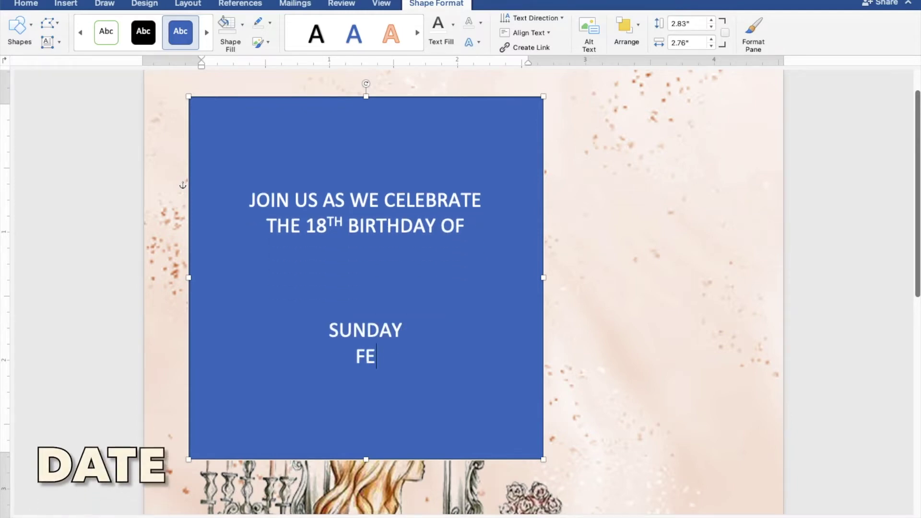
{"action": "type", "text": "BRUARY"}
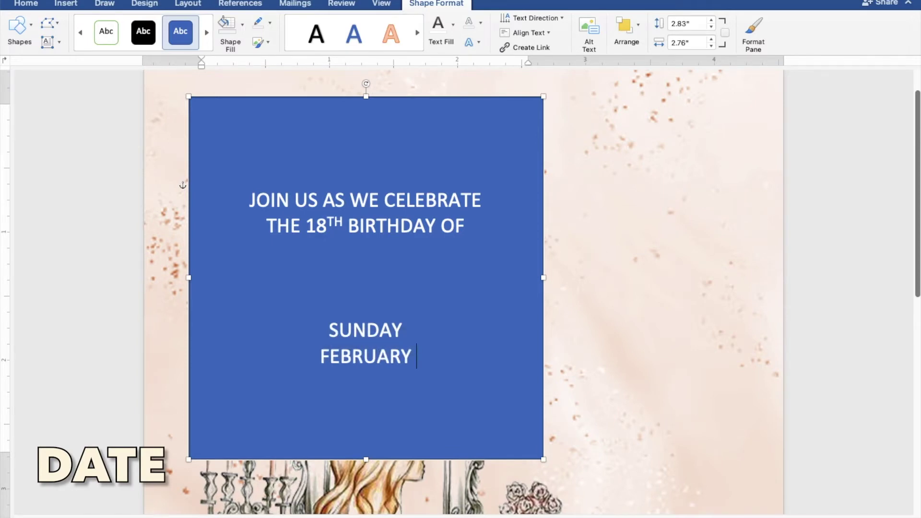
{"action": "type", "text": " 27, 2022"}
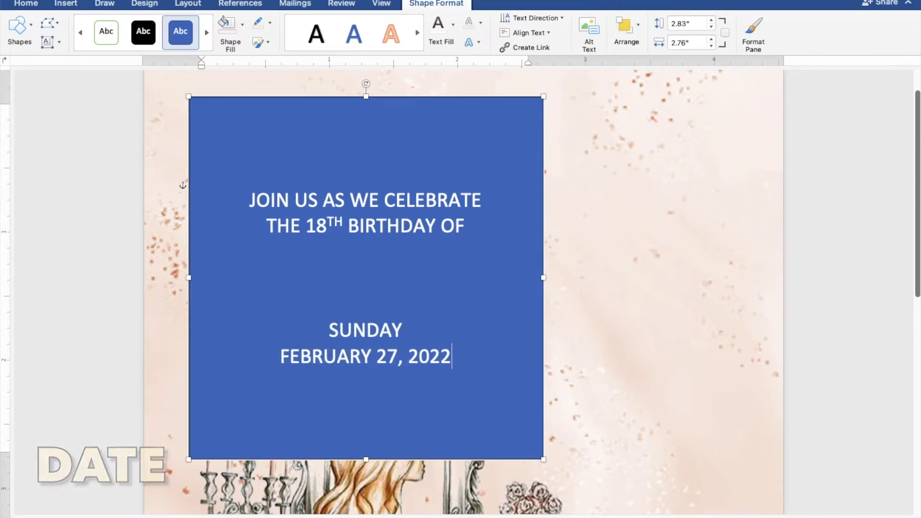
{"action": "key", "text": "Return"}
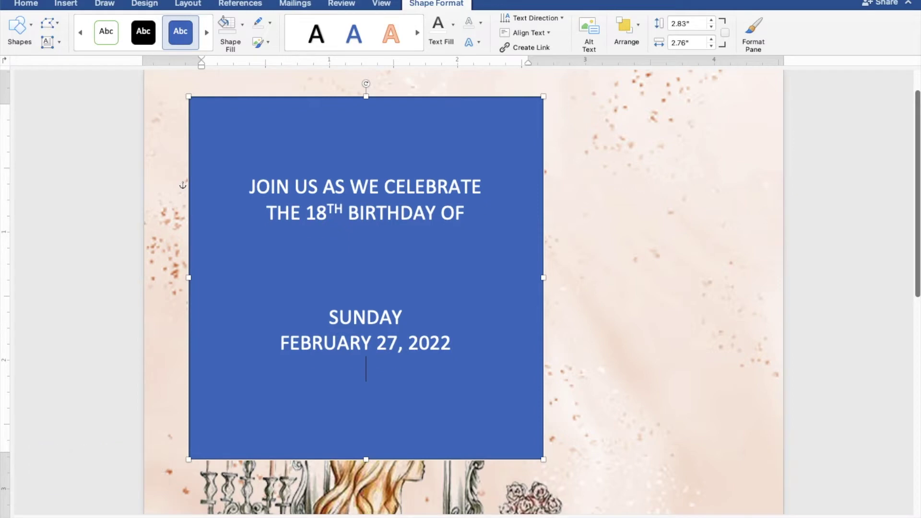
{"action": "type", "text": "5:00 TO 8:00"}
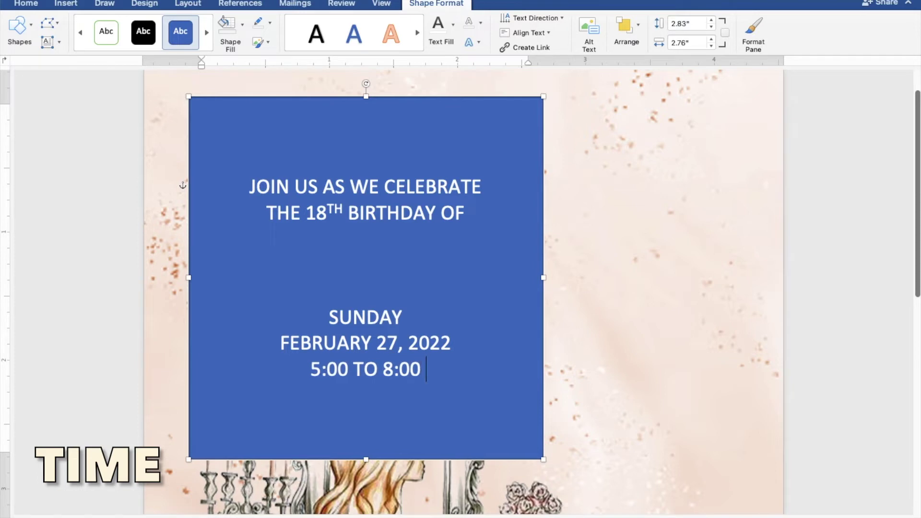
{"action": "type", "text": " PM"}
{"action": "key", "text": "Return"}
Step: Add the venue lines JAPANESE GARDEN, TONDALIGAN BEACH and DAGUPAN CITY
{"action": "type", "text": "JA"}
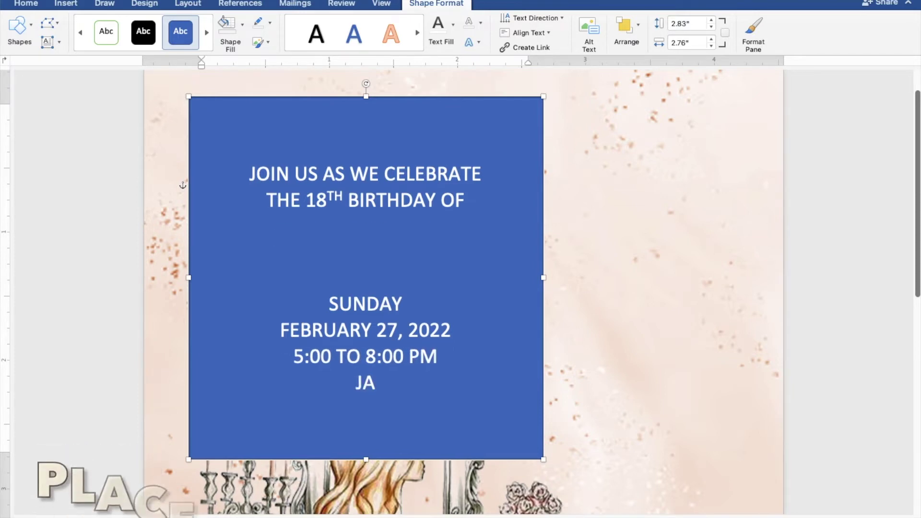
{"action": "type", "text": "PANESE GARDEN"}
{"action": "key", "text": "Return"}
{"action": "type", "text": "TONDALIGAN BEACH"}
{"action": "key", "text": "Return"}
{"action": "type", "text": "DAGUPAN CITY"}
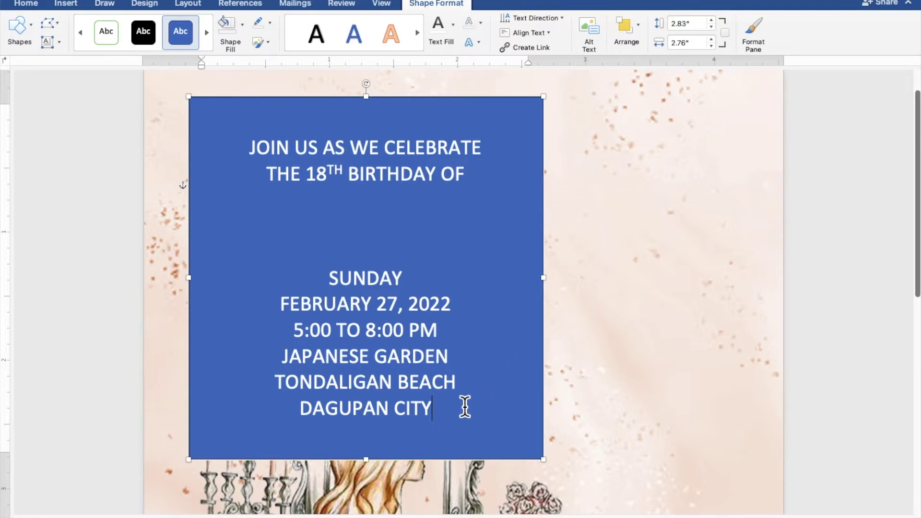
Step: Give the text box No Fill and No Outline, and make its text dark grey
{"action": "left_click_drag", "start_coordinate": [447, 411], "coordinate": [252, 154]}
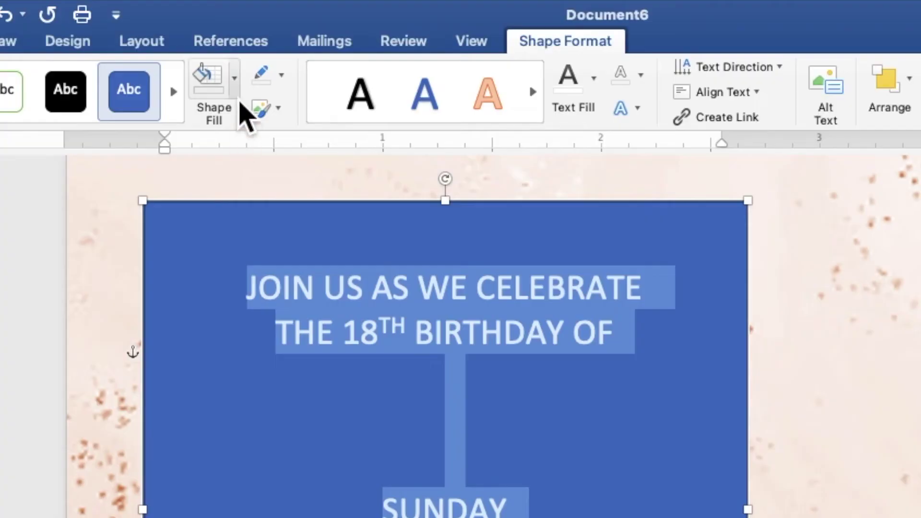
{"action": "left_click", "coordinate": [243, 33]}
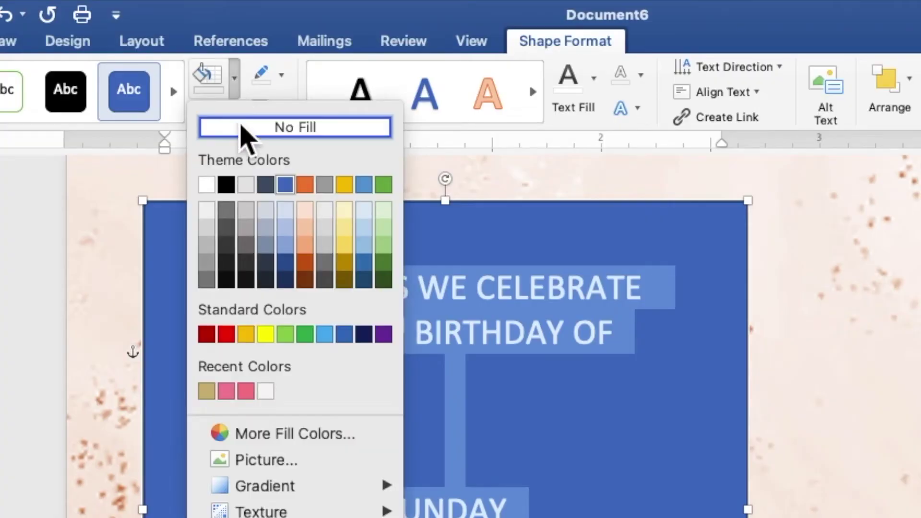
{"action": "left_click", "coordinate": [242, 130]}
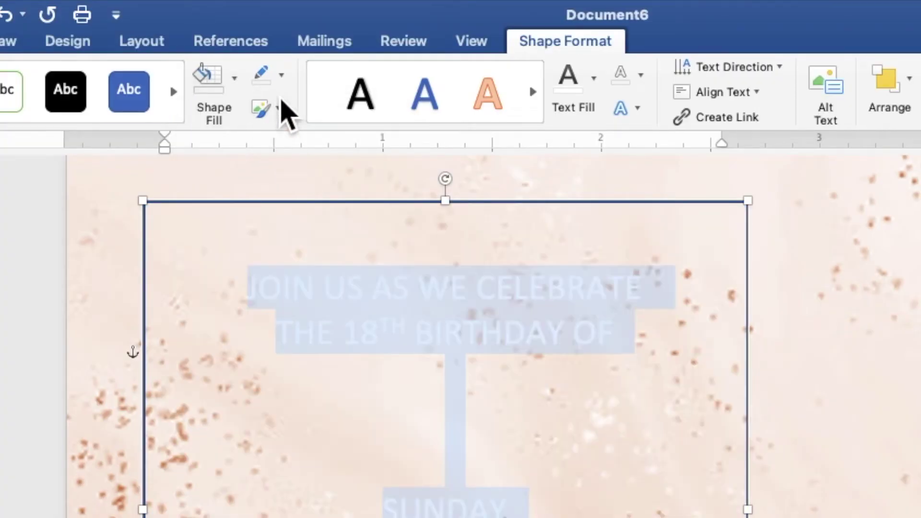
{"action": "left_click", "coordinate": [282, 76]}
{"action": "left_click", "coordinate": [292, 120]}
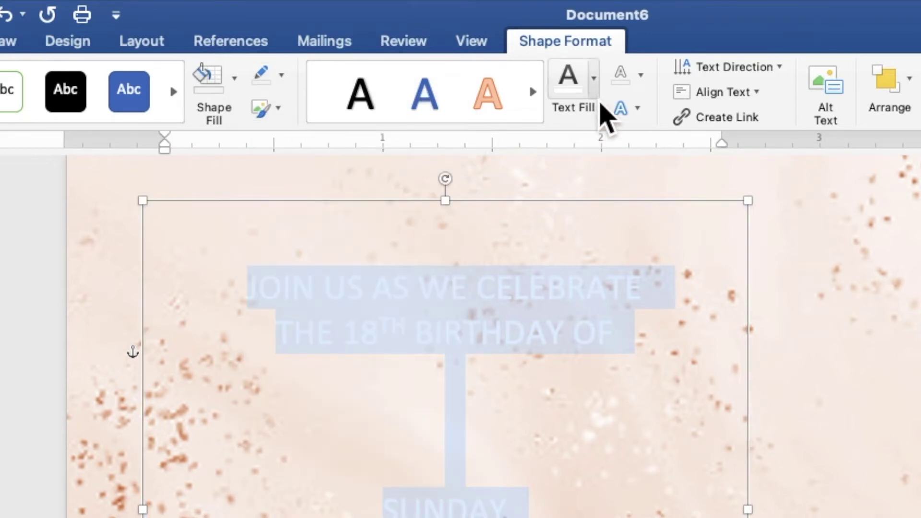
{"action": "left_click", "coordinate": [597, 94]}
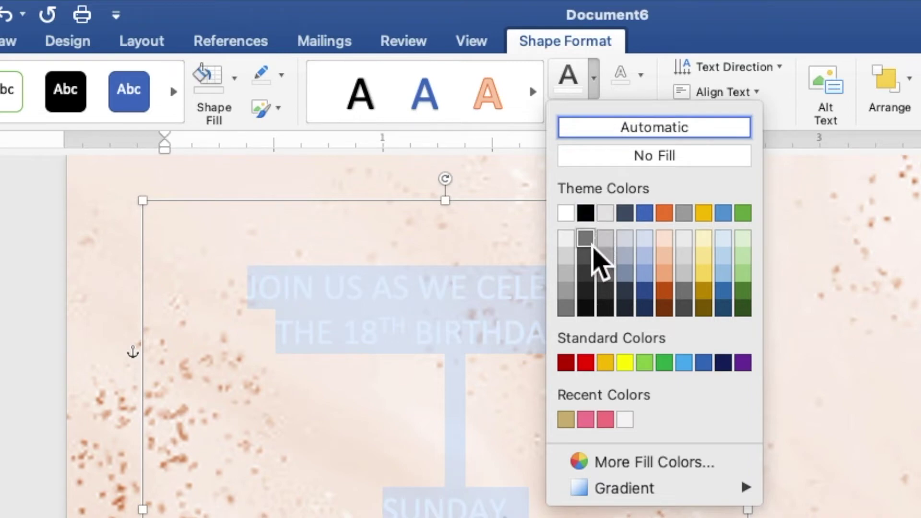
{"action": "left_click", "coordinate": [593, 245]}
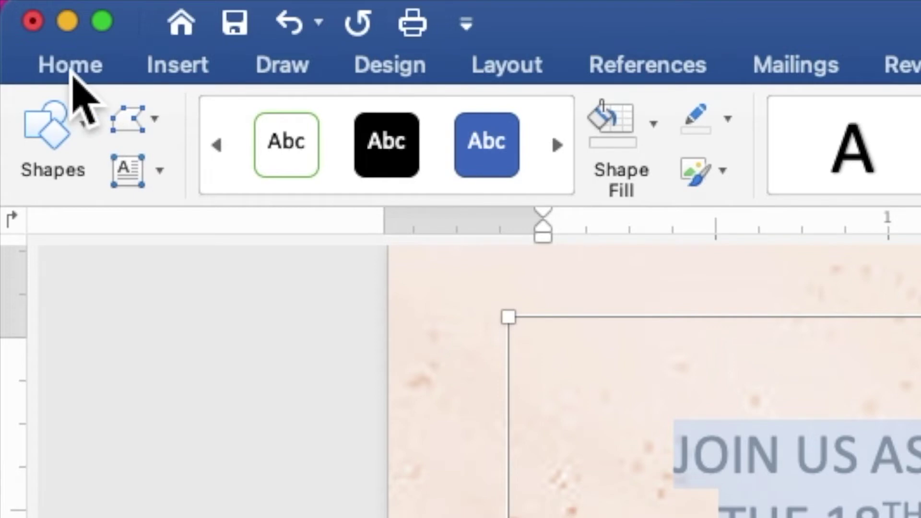
Step: Set the invitation text to Times New Roman, size 9
{"action": "left_click", "coordinate": [72, 67]}
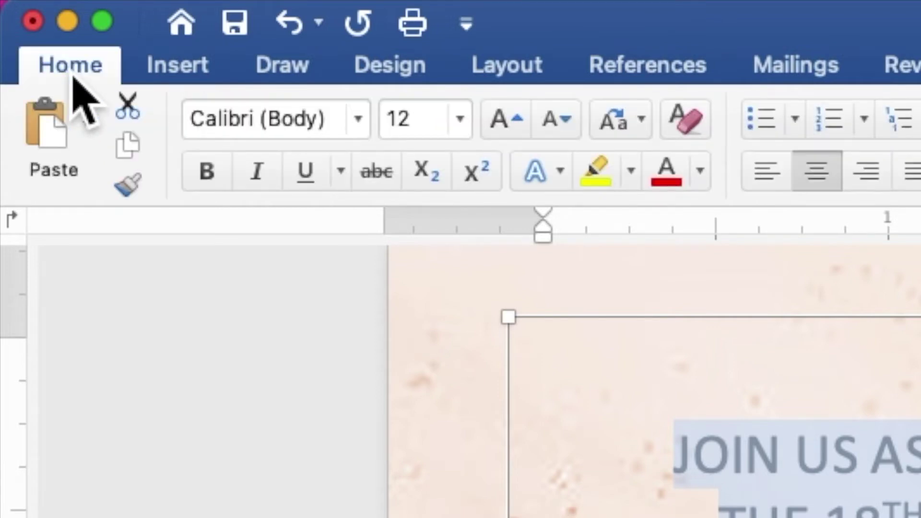
{"action": "left_click", "coordinate": [359, 131]}
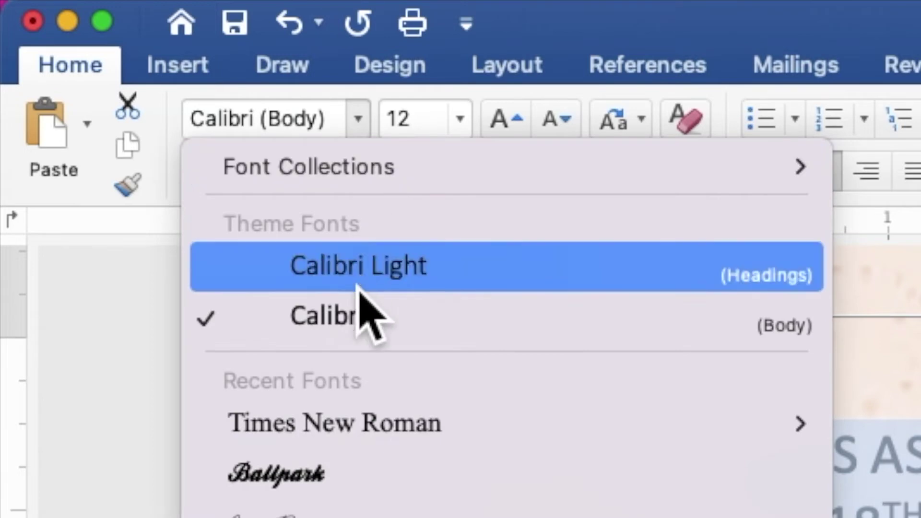
{"action": "left_click", "coordinate": [363, 426]}
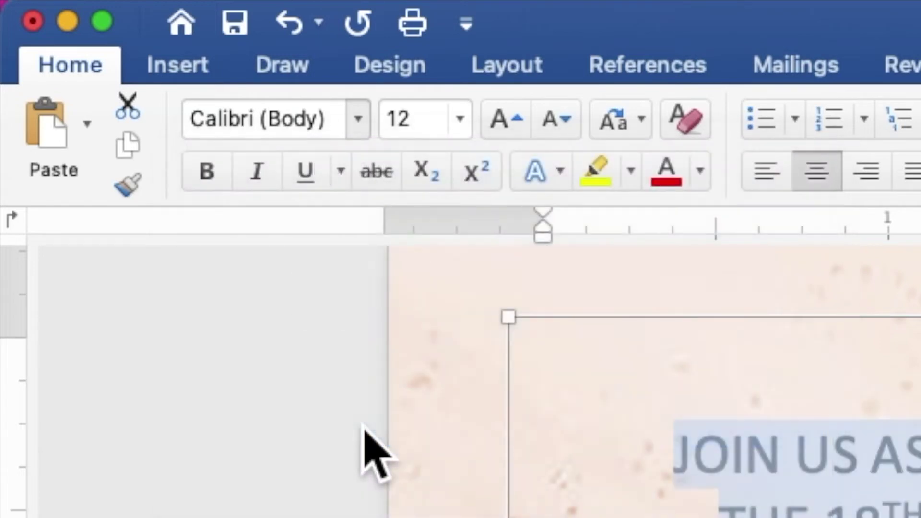
{"action": "left_click", "coordinate": [393, 122]}
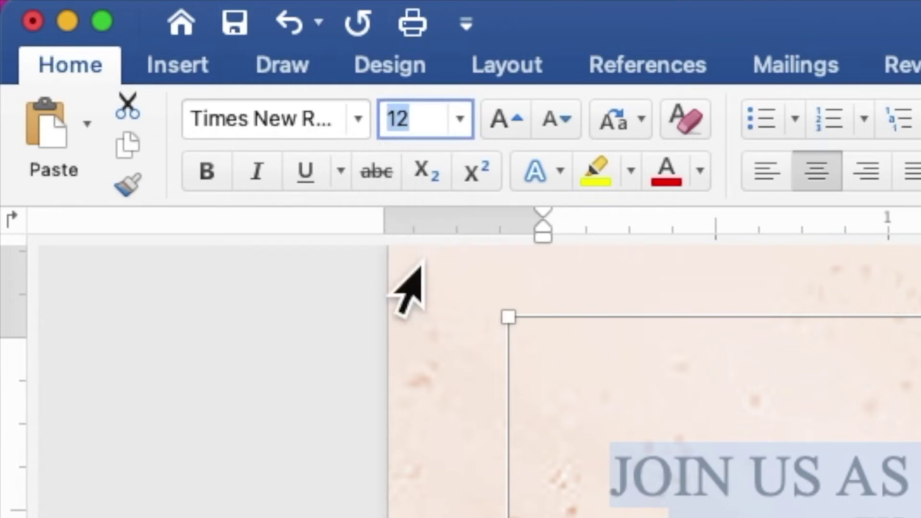
{"action": "type", "text": "9"}
{"action": "key", "text": "Return"}
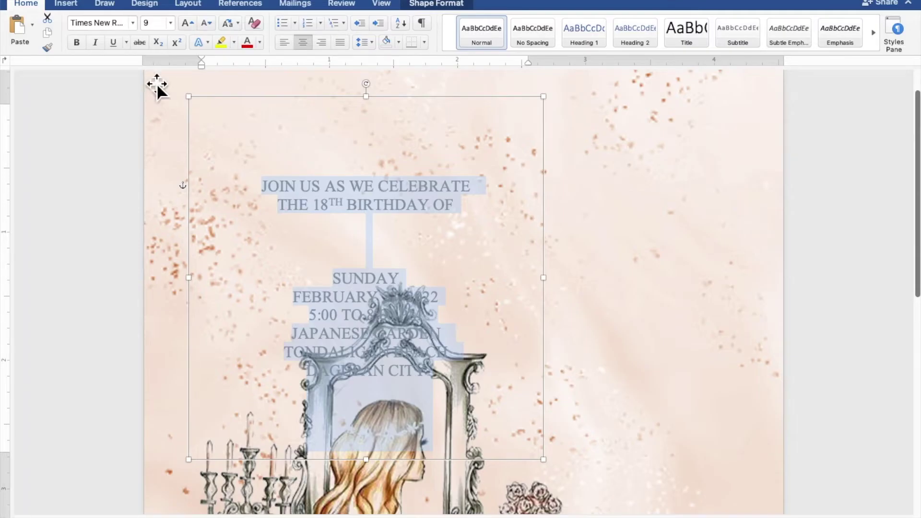
Step: Shrink the details text box and move it to the right side of the page
{"action": "left_click_drag", "start_coordinate": [197, 105], "coordinate": [203, 146]}
{"action": "left_click_drag", "start_coordinate": [379, 261], "coordinate": [616, 303]}
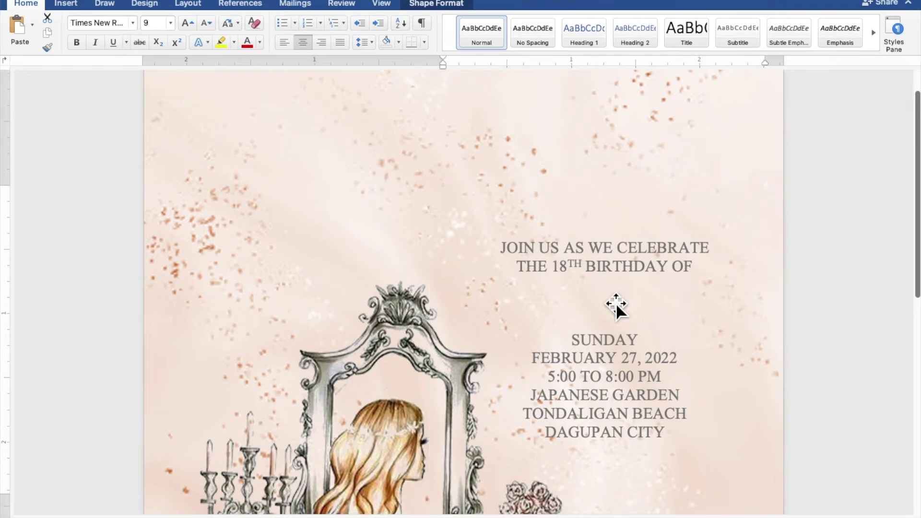
{"action": "scroll", "coordinate": [616, 303], "scroll_direction": "down", "scroll_amount": 3}
{"action": "scroll", "coordinate": [616, 303], "scroll_direction": "down", "scroll_amount": 2}
{"action": "left_click_drag", "start_coordinate": [616, 303], "coordinate": [667, 396]}
Step: Add blank lines between heading and details, enlarge the box upward and settle it at 2.62" by 1.68"
{"action": "left_click", "coordinate": [660, 311]}
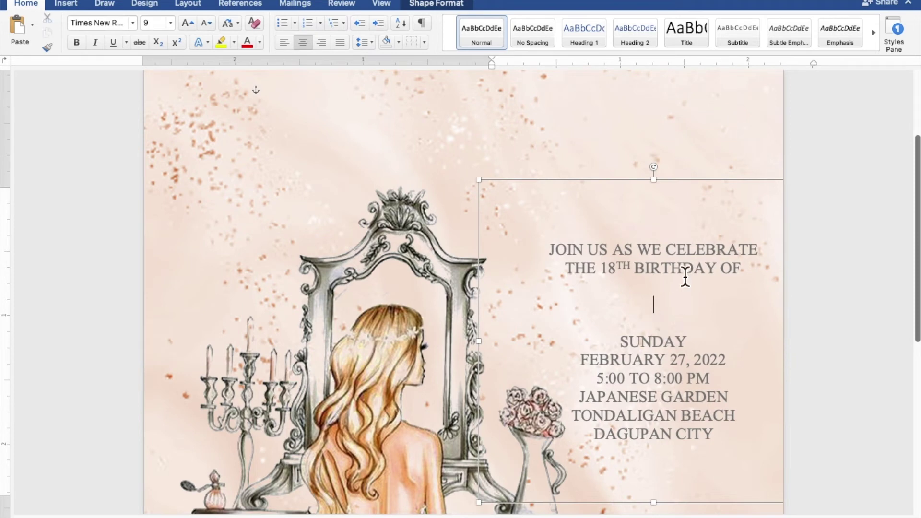
{"action": "key", "text": "Return"}
{"action": "key", "text": "Return"}
{"action": "key", "text": "Return"}
{"action": "key", "text": "Return"}
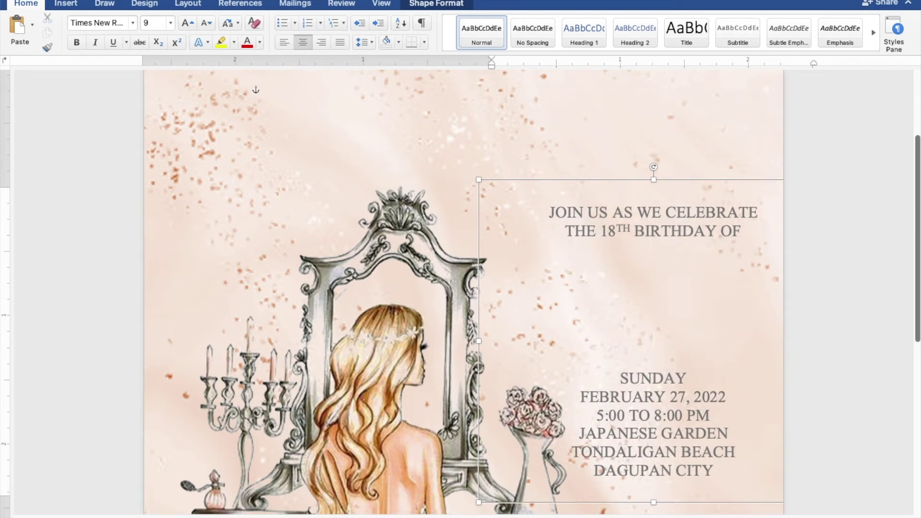
{"action": "left_click_drag", "start_coordinate": [666, 190], "coordinate": [654, 152]}
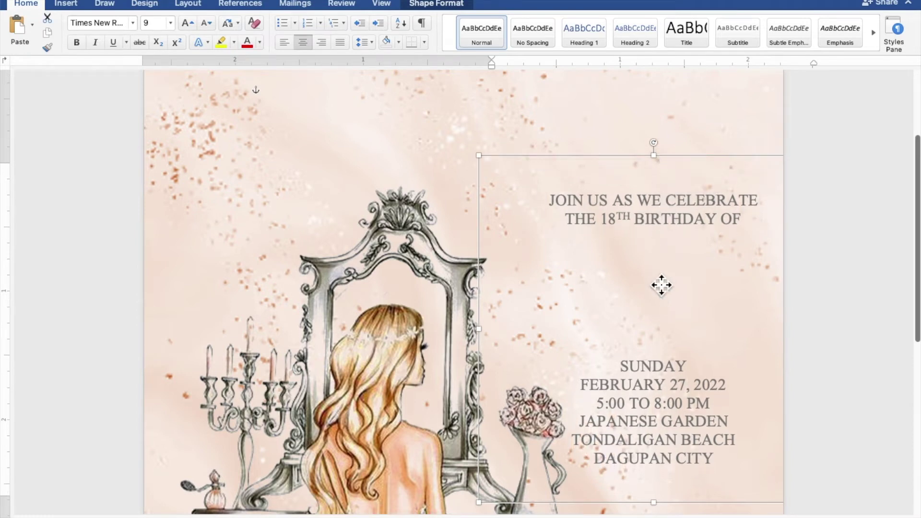
{"action": "key", "text": "Return"}
{"action": "key", "text": "Return"}
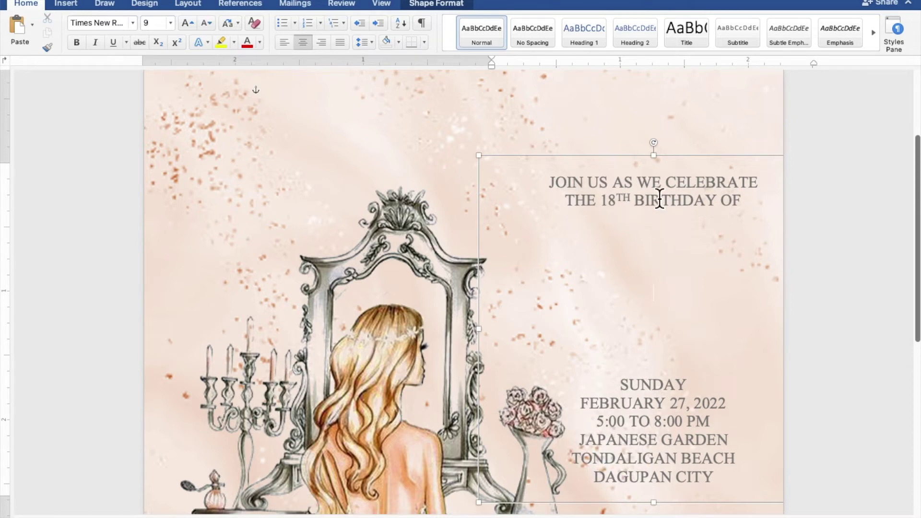
{"action": "mouse_move", "coordinate": [675, 163]}
{"action": "left_mouse_down"}
{"action": "mouse_move", "coordinate": [675, 176]}
{"action": "mouse_move", "coordinate": [669, 171]}
{"action": "left_mouse_up"}
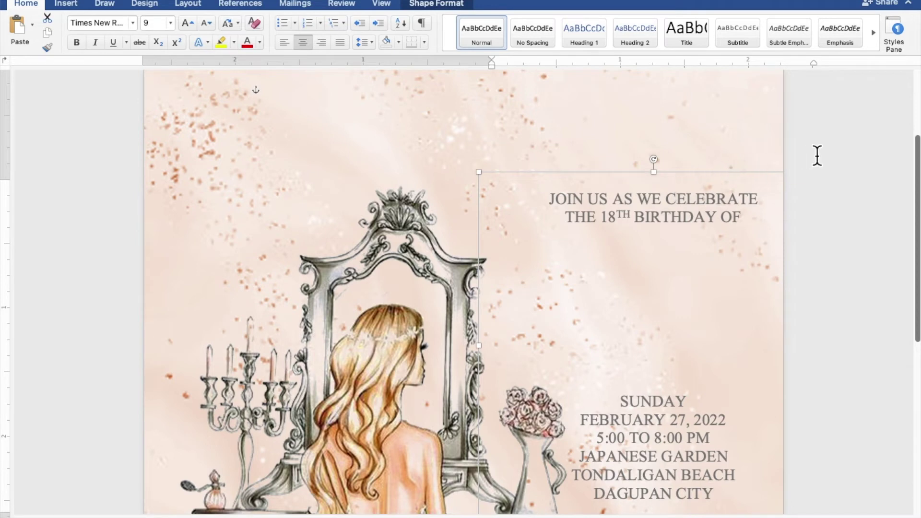
{"action": "left_click", "coordinate": [859, 146]}
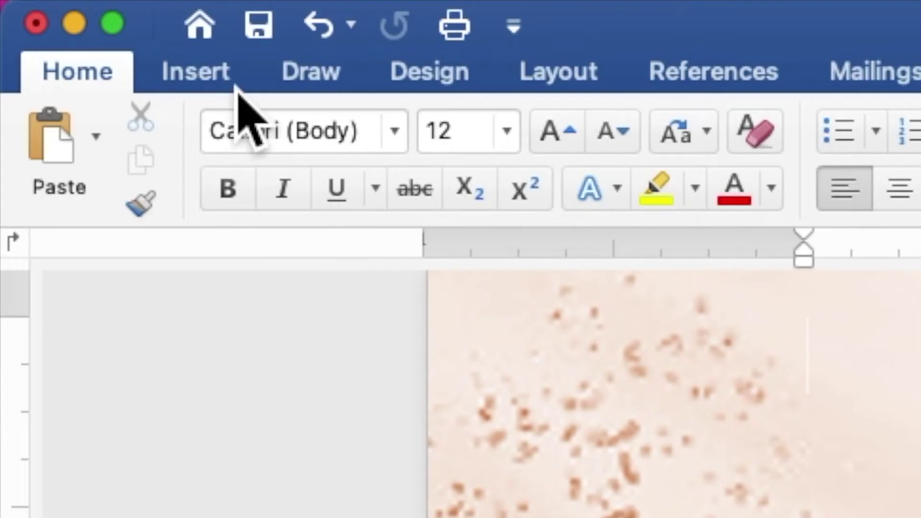
Step: Draw a rectangle across the top of the page
{"action": "left_click", "coordinate": [75, 6]}
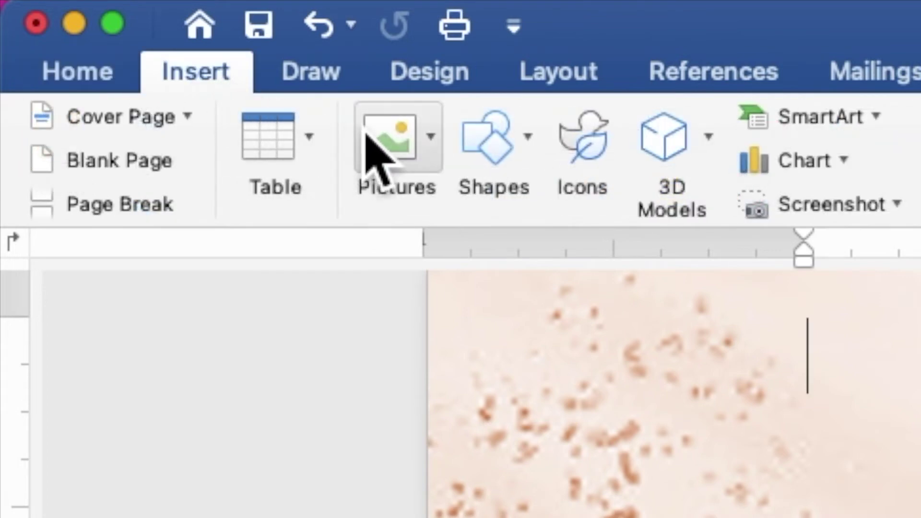
{"action": "left_click", "coordinate": [494, 140]}
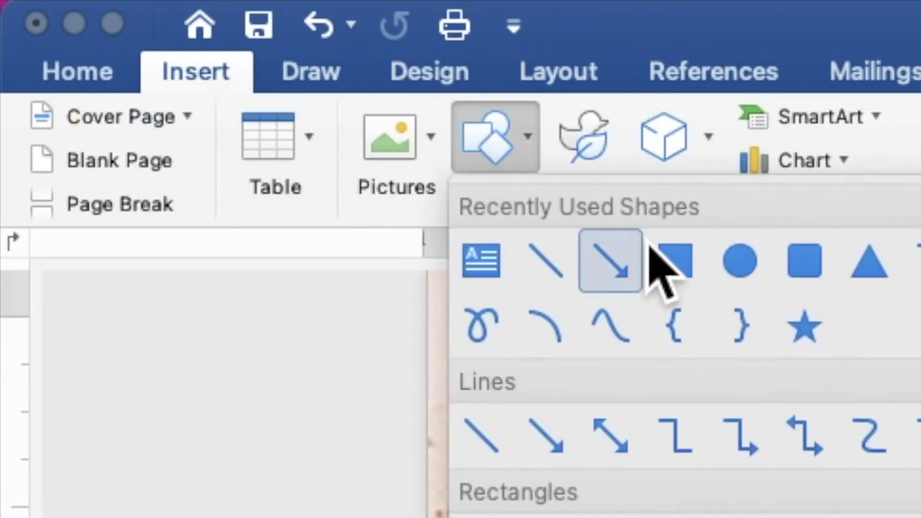
{"action": "left_click", "coordinate": [680, 257]}
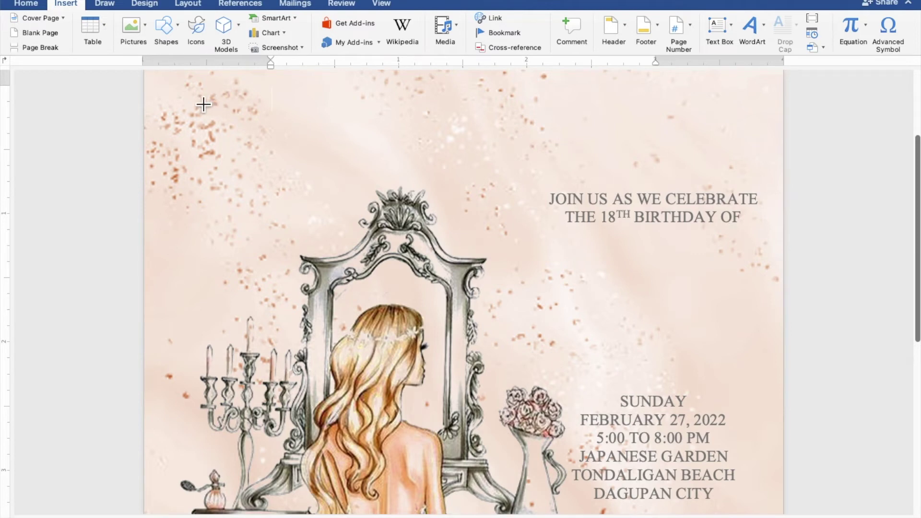
{"action": "mouse_move", "coordinate": [192, 94]}
{"action": "left_mouse_down"}
{"action": "mouse_move", "coordinate": [473, 205]}
{"action": "mouse_move", "coordinate": [587, 235]}
{"action": "mouse_move", "coordinate": [666, 241]}
{"action": "left_mouse_up"}
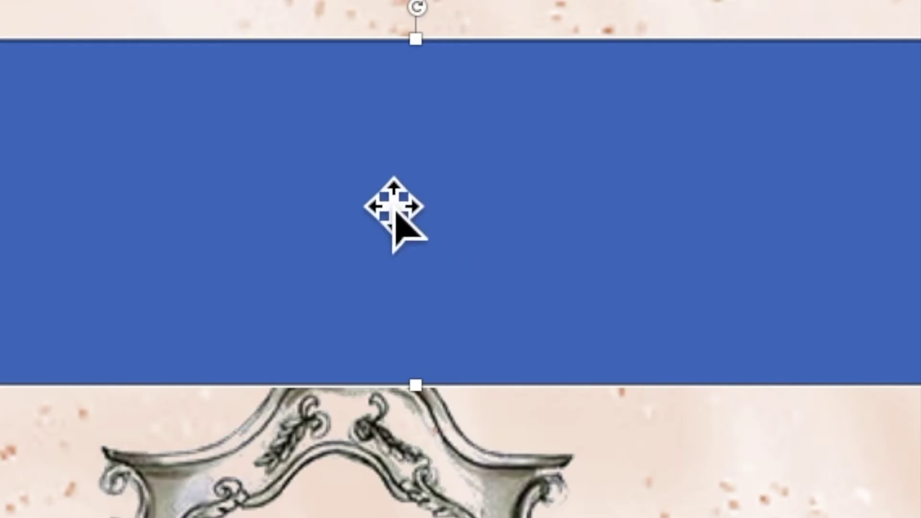
Step: Add text to the rectangle, type the celebrant's full name and select it
{"action": "right_click", "coordinate": [408, 157]}
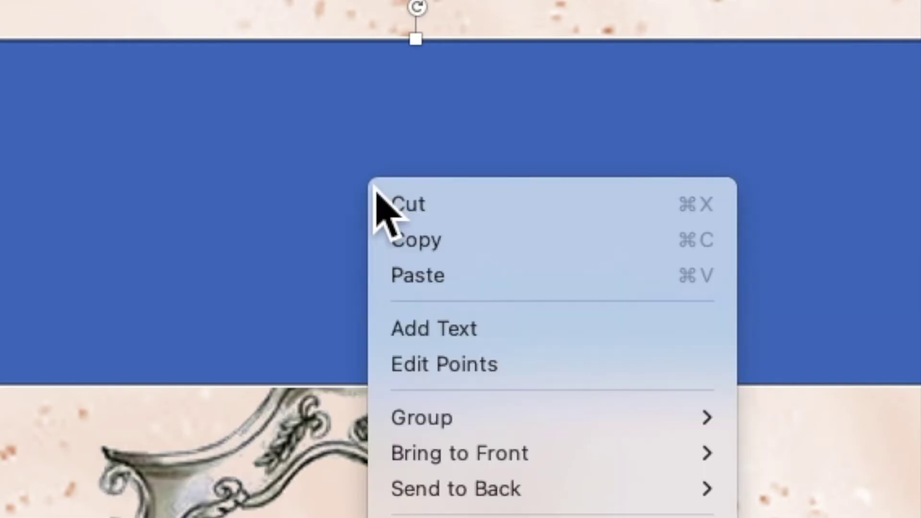
{"action": "left_click", "coordinate": [437, 331]}
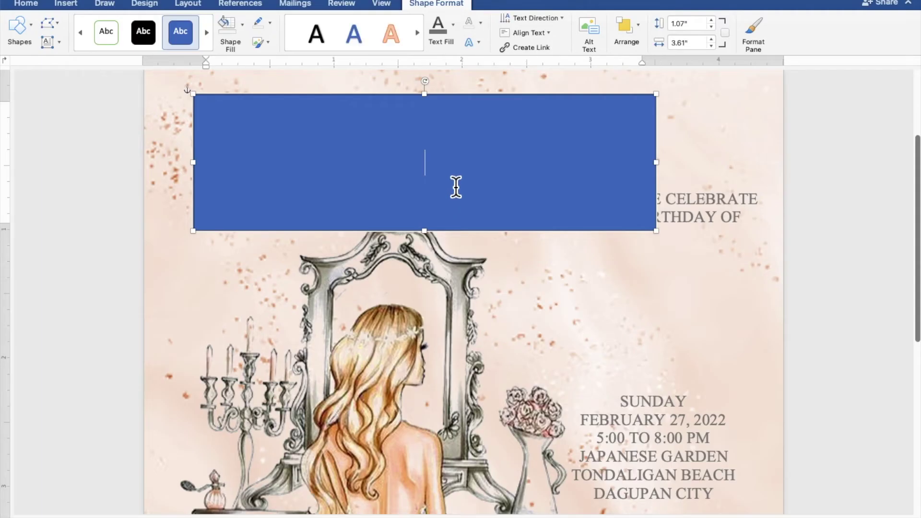
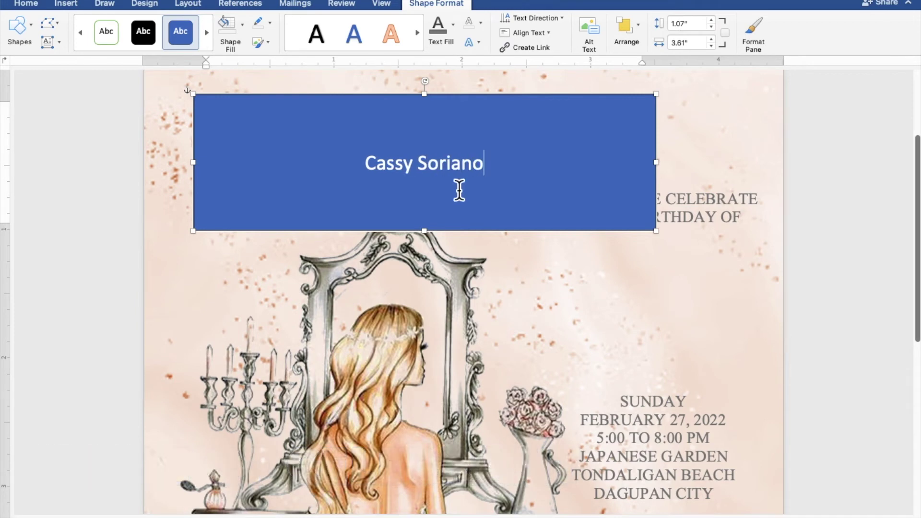
{"action": "left_click_drag", "start_coordinate": [483, 172], "coordinate": [389, 173]}
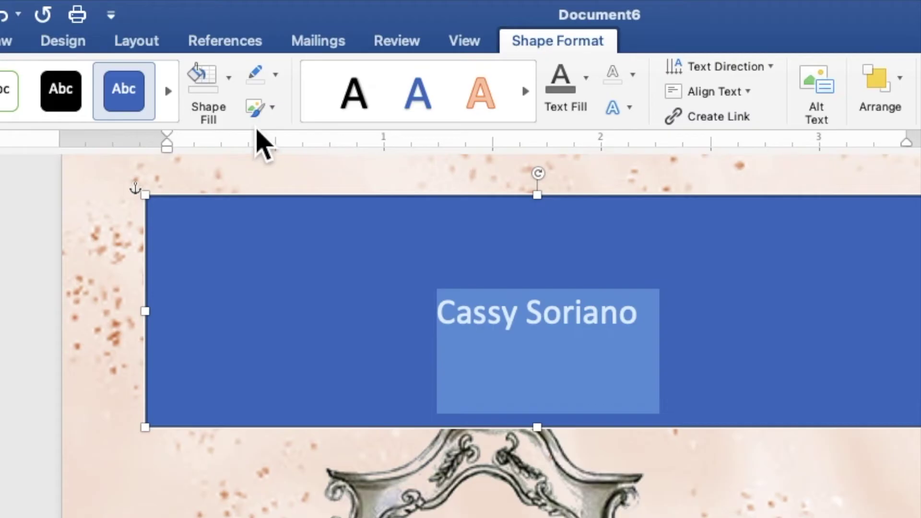
Step: Set the name rectangle to No Fill and No Outline, with dark gray name text
{"action": "left_click", "coordinate": [238, 101]}
{"action": "left_click", "coordinate": [240, 136]}
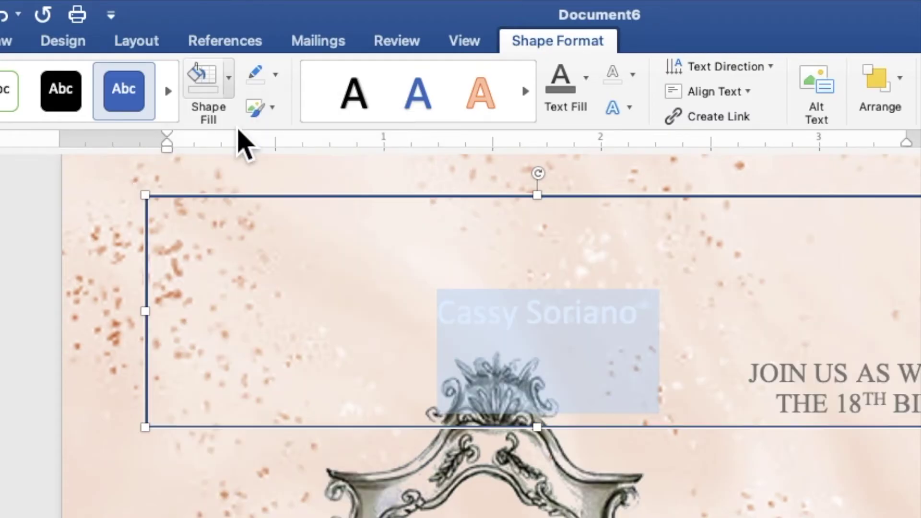
{"action": "left_click", "coordinate": [275, 76]}
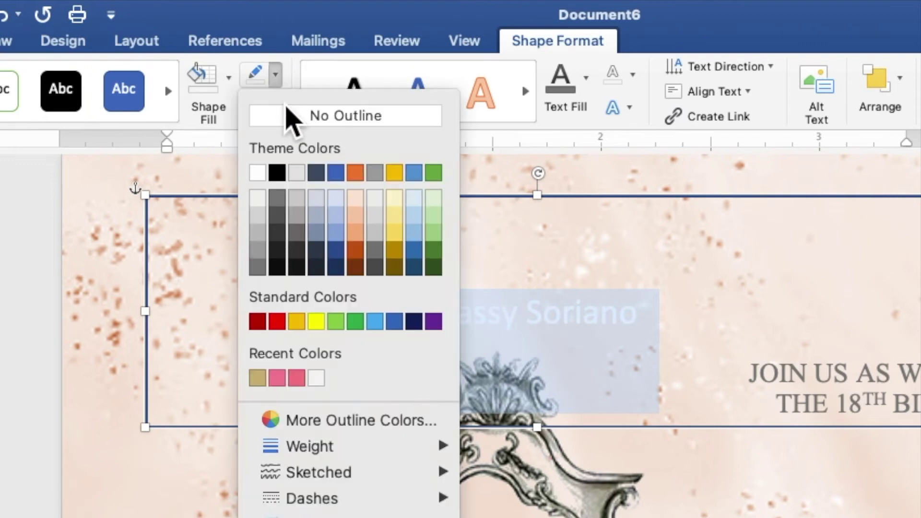
{"action": "left_click", "coordinate": [287, 120]}
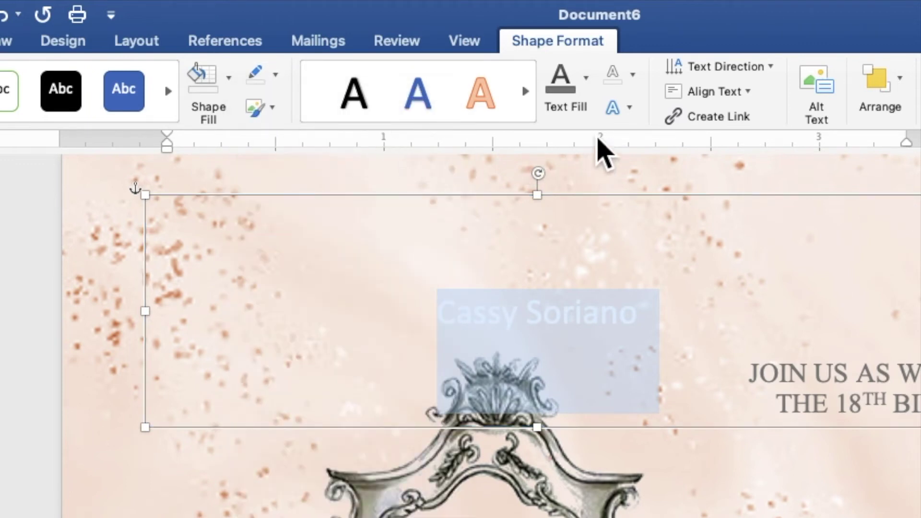
{"action": "left_click", "coordinate": [586, 80]}
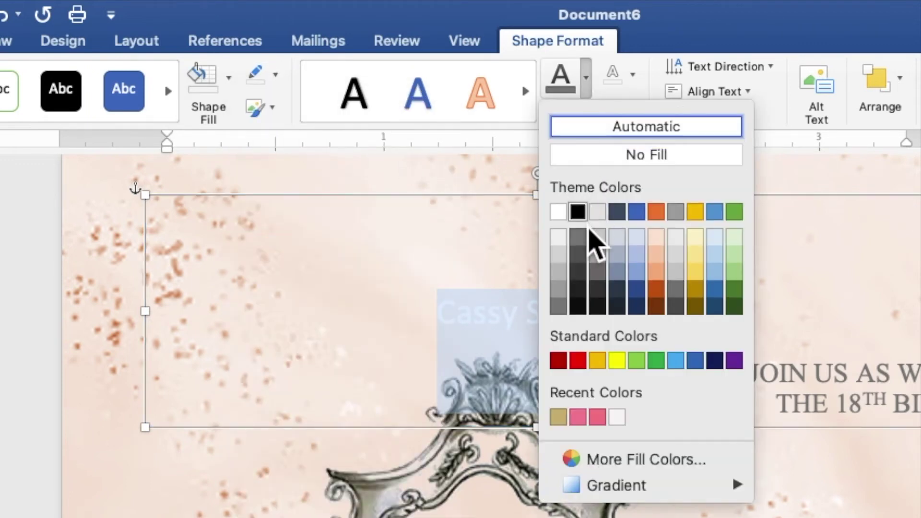
{"action": "left_click", "coordinate": [583, 241]}
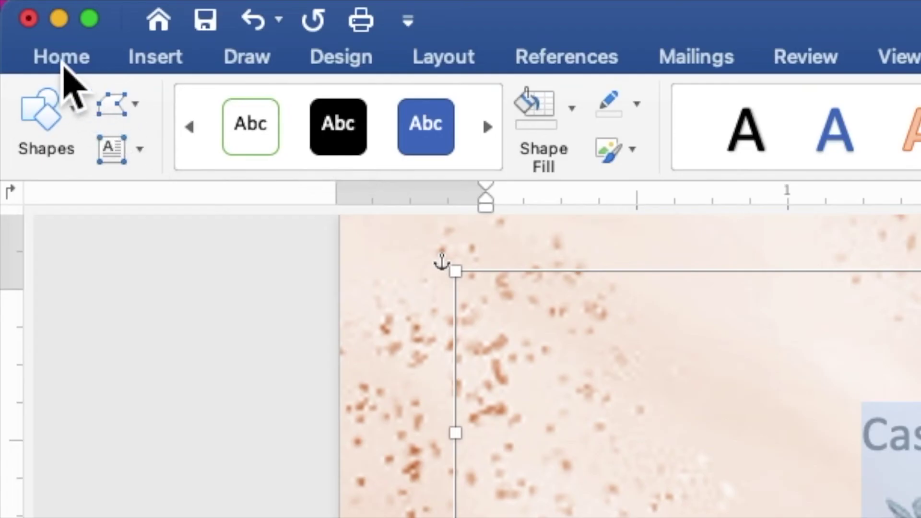
Step: Apply the Ballpark font and a 30-point size to the celebrant's name
{"action": "left_click", "coordinate": [65, 60]}
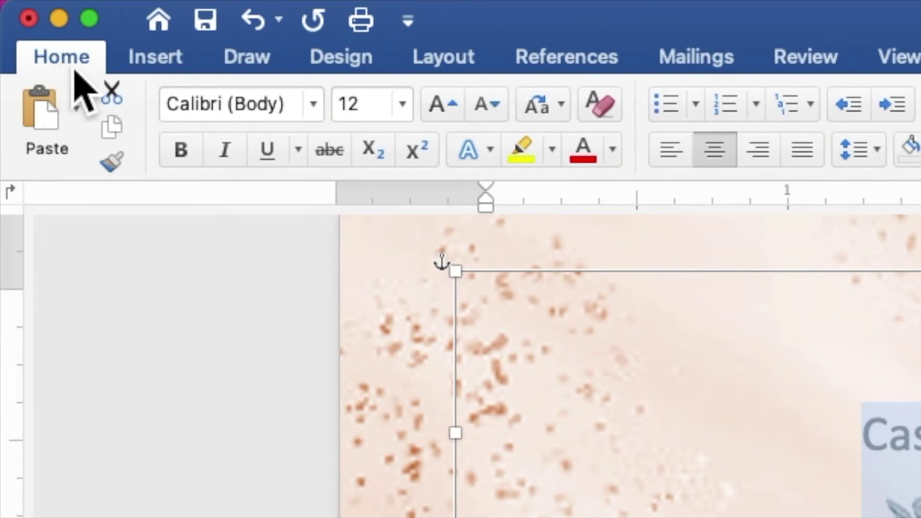
{"action": "left_click", "coordinate": [315, 109]}
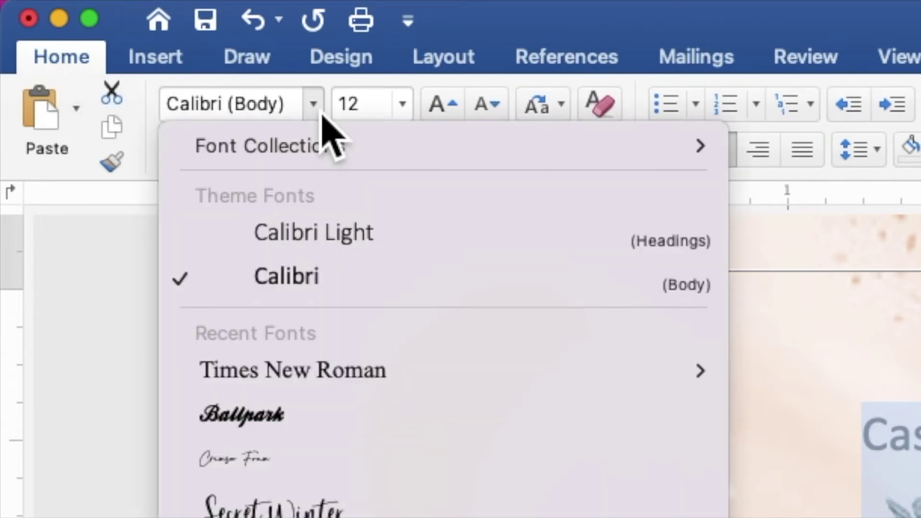
{"action": "mouse_move", "coordinate": [318, 388]}
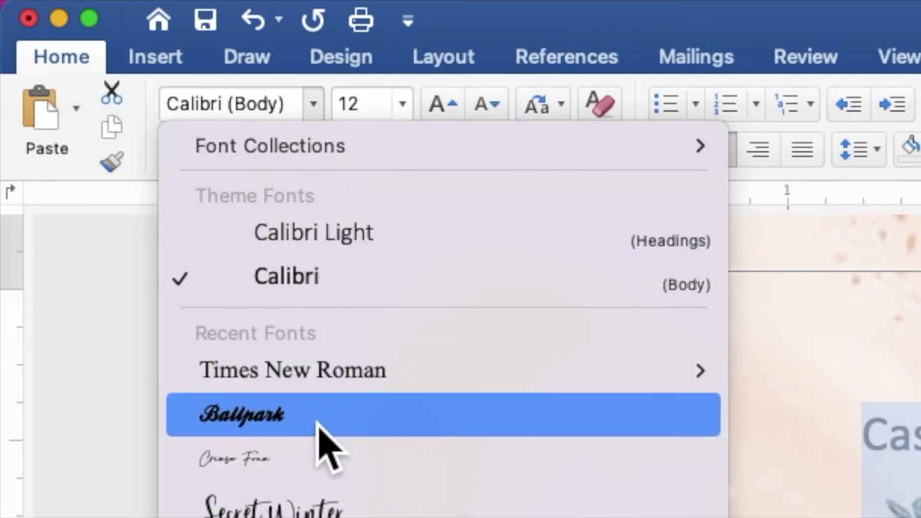
{"action": "left_click", "coordinate": [327, 445]}
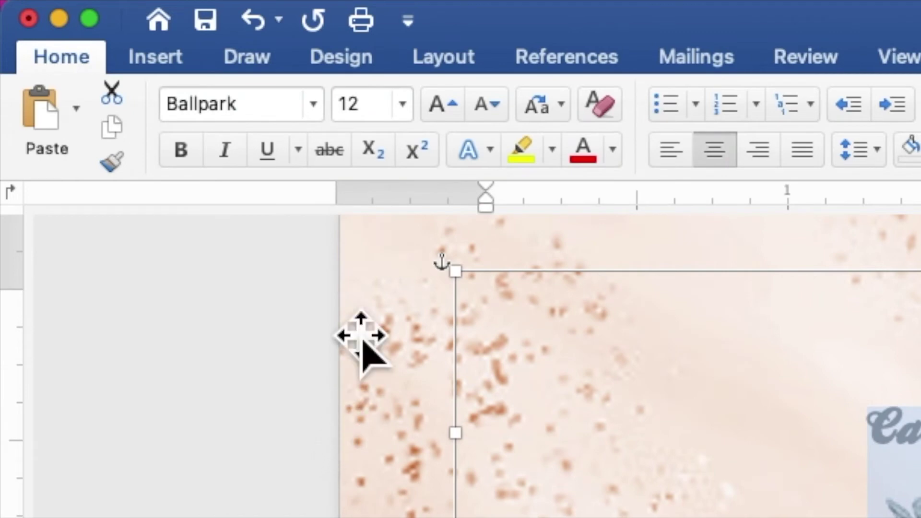
{"action": "left_click", "coordinate": [347, 115]}
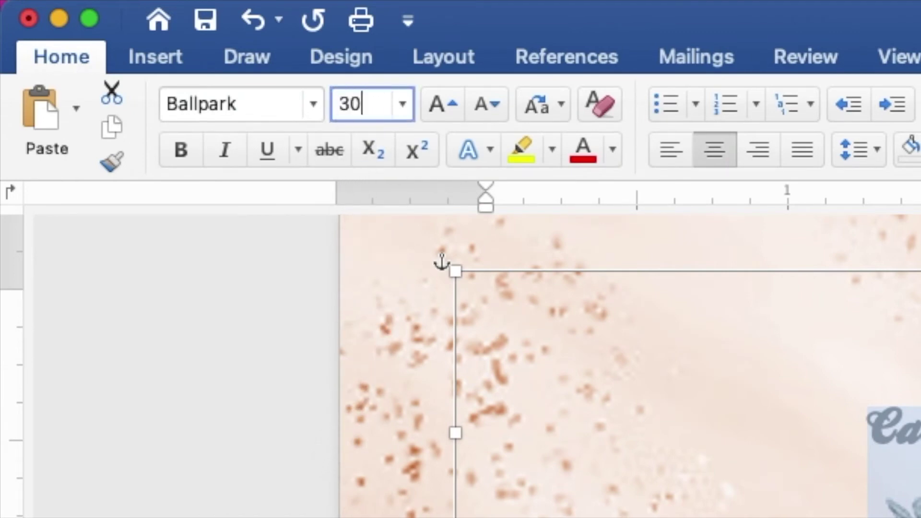
{"action": "type", "text": "30"}
{"action": "key", "text": "Return"}
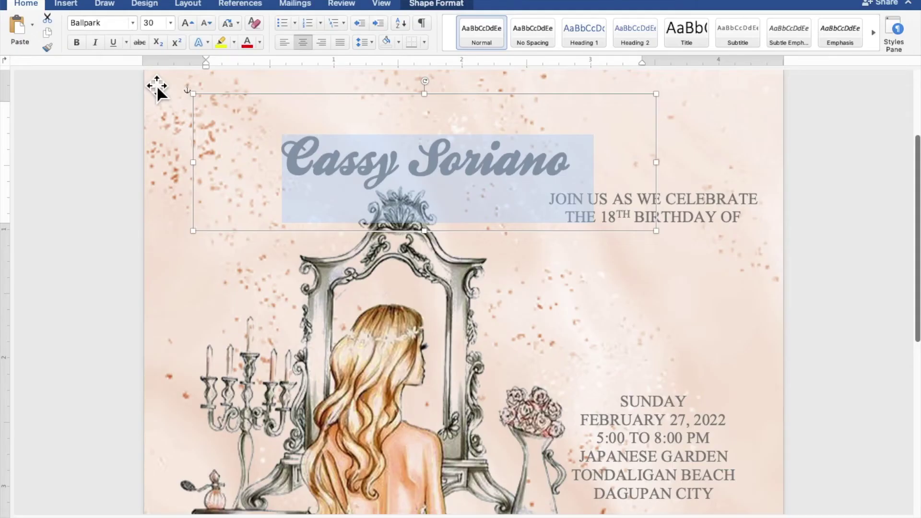
Step: Narrow the name box, move it down over the mirror, and lower the JOIN US greeting slightly
{"action": "left_click_drag", "start_coordinate": [665, 106], "coordinate": [556, 145]}
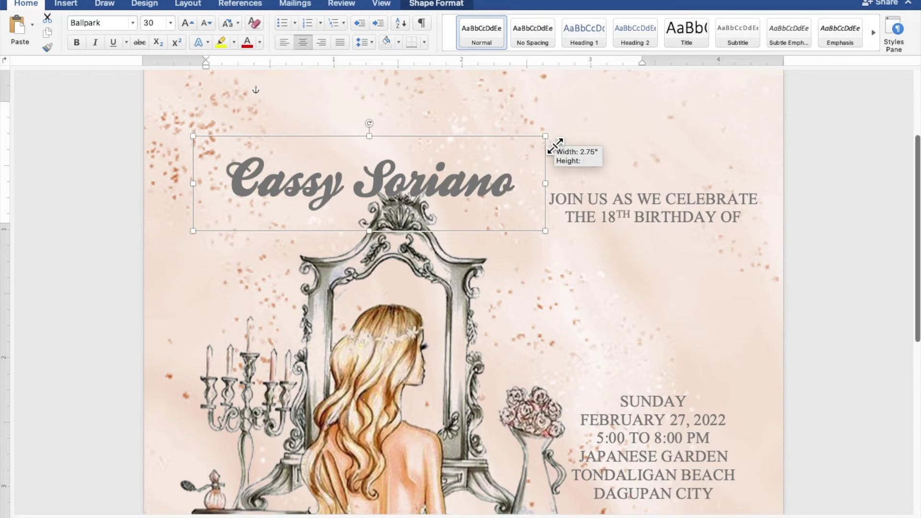
{"action": "left_click_drag", "start_coordinate": [378, 192], "coordinate": [639, 333]}
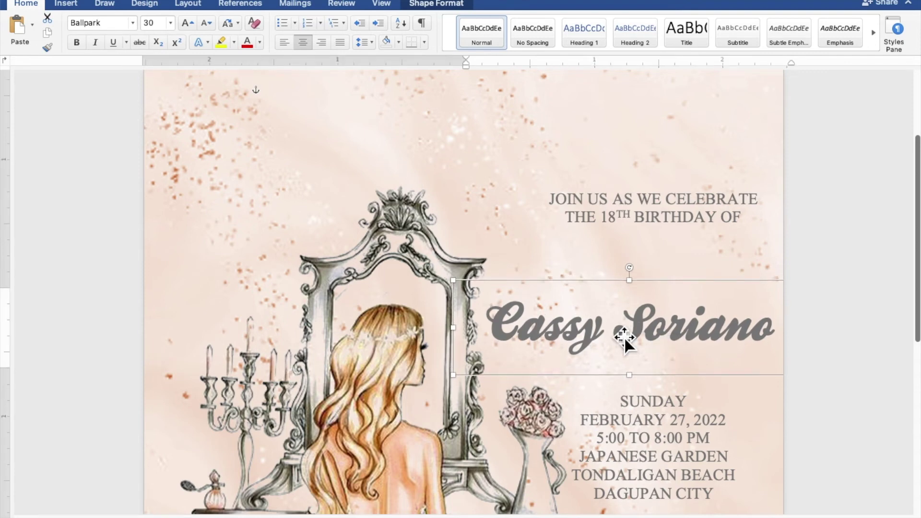
{"action": "left_click", "coordinate": [658, 241]}
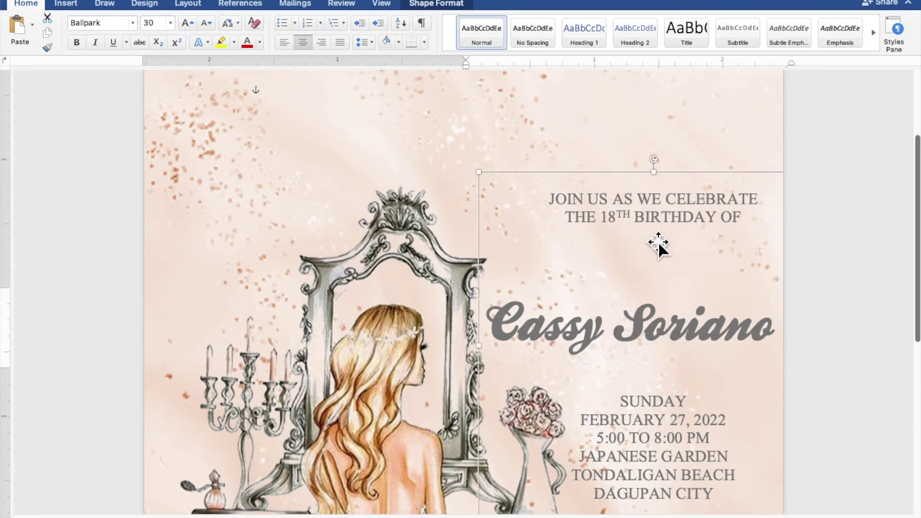
{"action": "left_click_drag", "start_coordinate": [659, 241], "coordinate": [658, 248]}
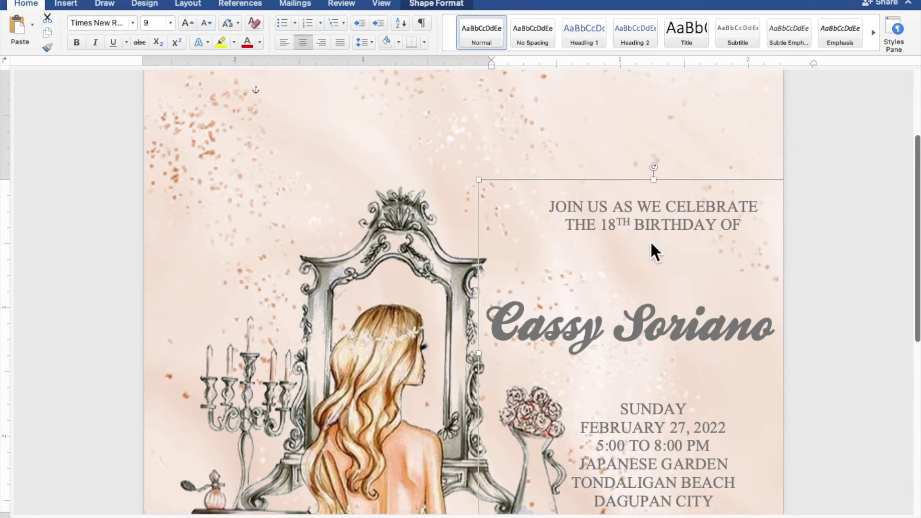
Step: Copy and paste the celebrant's name text box to create a duplicate
{"action": "left_click", "coordinate": [633, 325]}
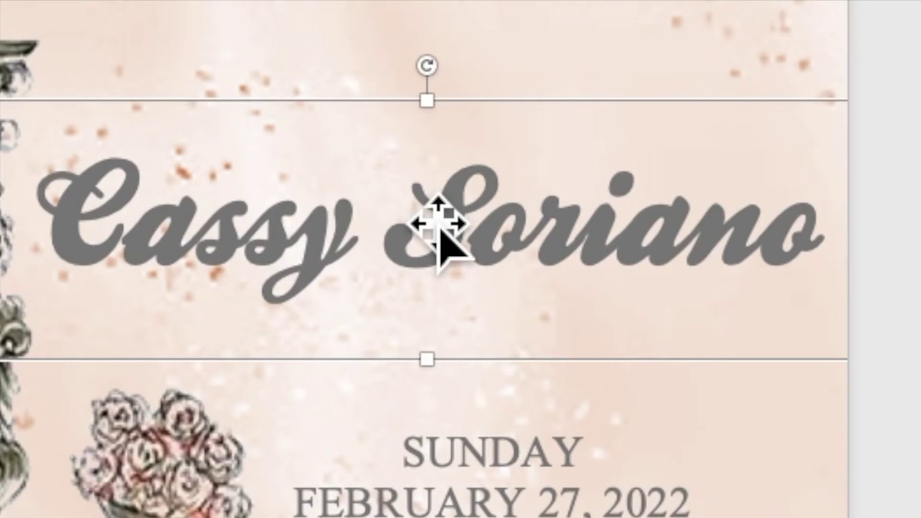
{"action": "right_click", "coordinate": [422, 206]}
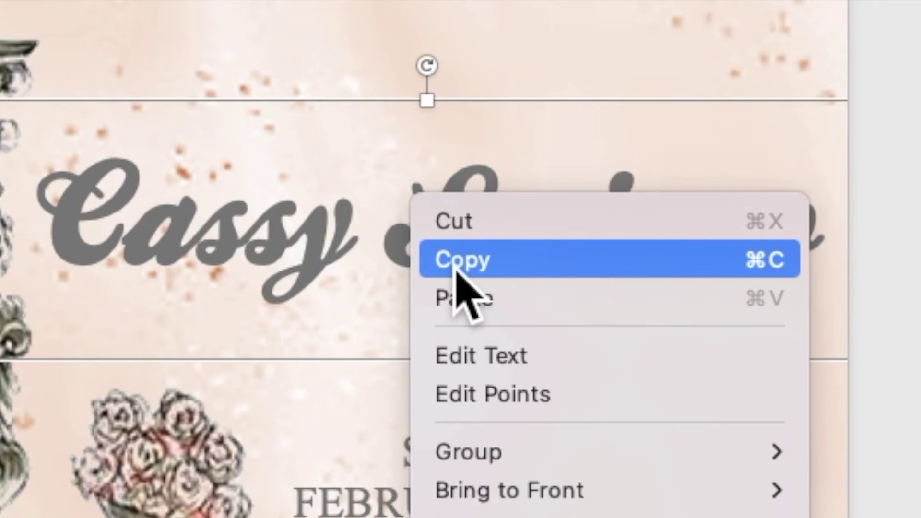
{"action": "left_click", "coordinate": [456, 267]}
{"action": "right_click", "coordinate": [386, 208]}
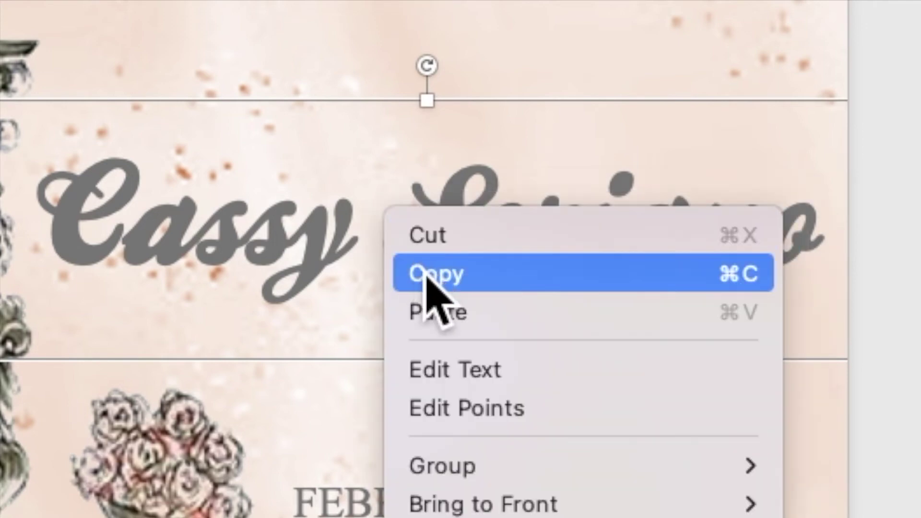
{"action": "left_click", "coordinate": [444, 326]}
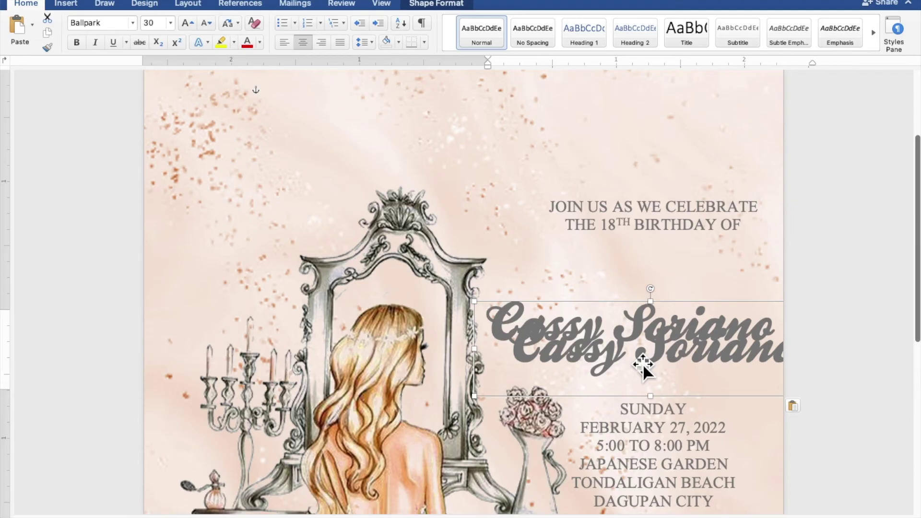
Step: Move the duplicate to the page's top-left and enlarge it to 4.75" x 1.54"
{"action": "left_click_drag", "start_coordinate": [643, 364], "coordinate": [413, 157]}
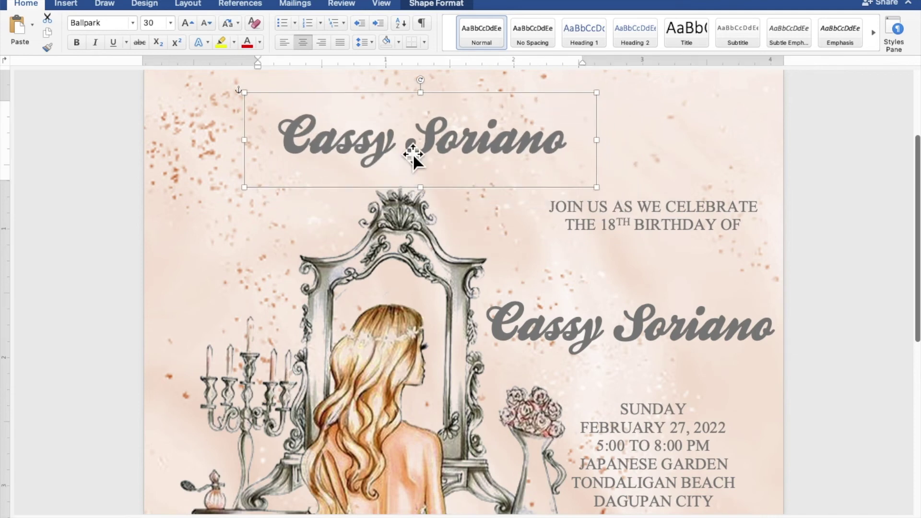
{"action": "scroll", "coordinate": [420, 264], "scroll_direction": "up", "scroll_amount": 5}
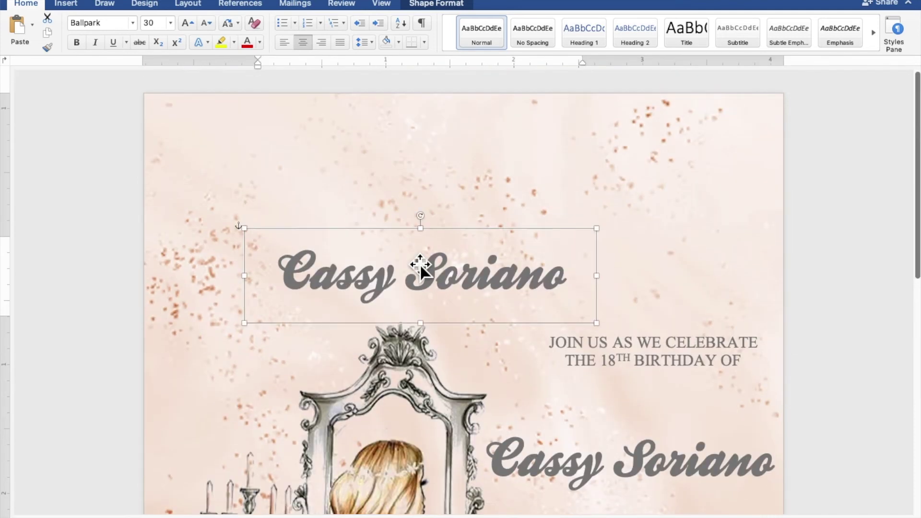
{"action": "left_click_drag", "start_coordinate": [420, 266], "coordinate": [341, 157]}
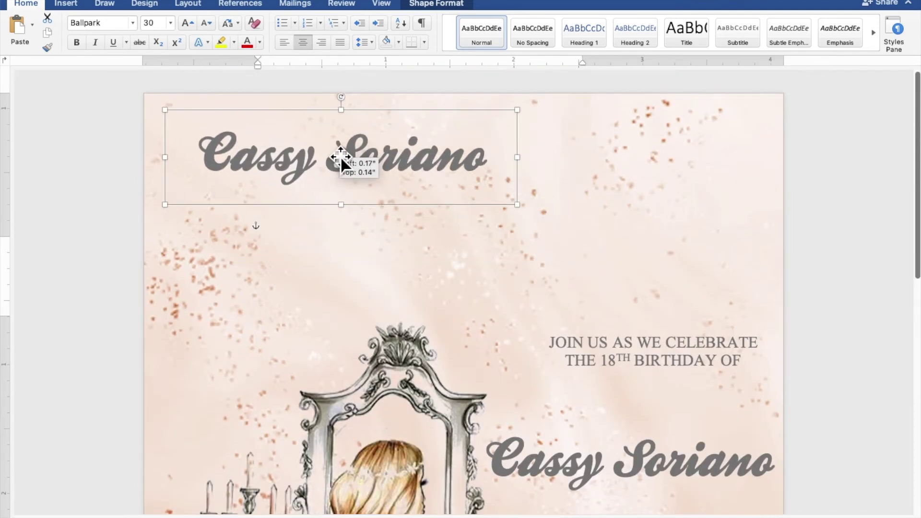
{"action": "left_click_drag", "start_coordinate": [528, 216], "coordinate": [777, 319]}
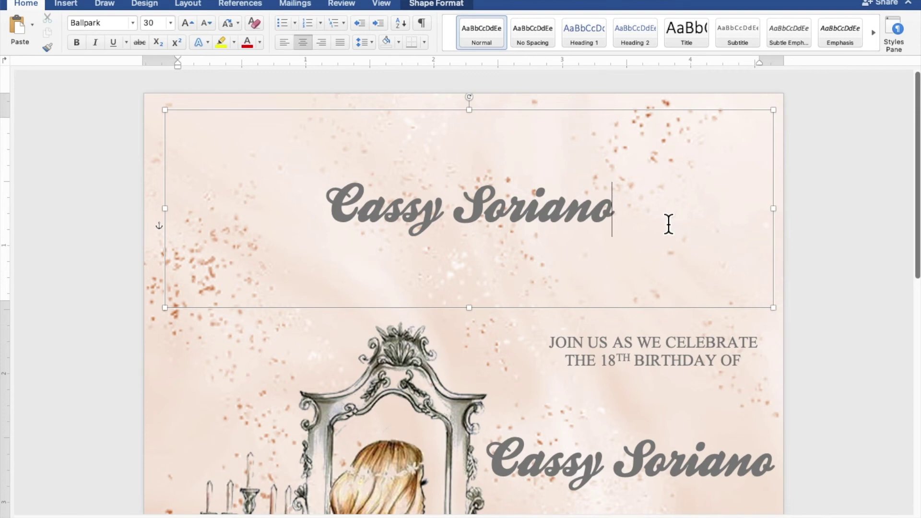
Step: Replace the top box's text with 'eighteen' in Crimson Foam at size 200
{"action": "triple_click", "coordinate": [411, 224]}
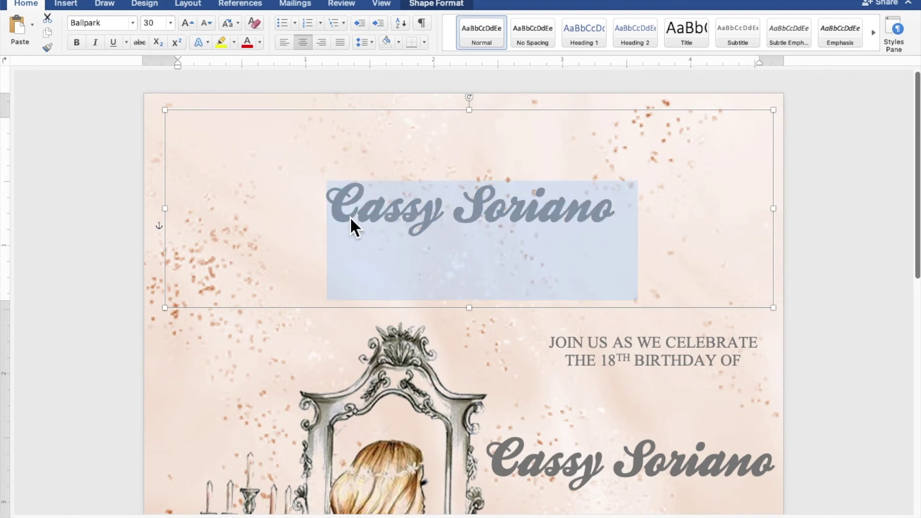
{"action": "type", "text": "eighteen"}
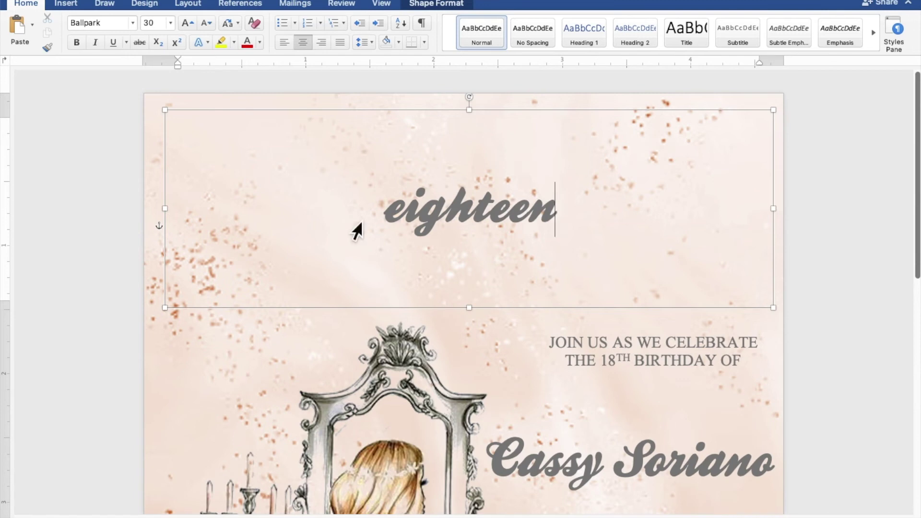
{"action": "left_click_drag", "start_coordinate": [554, 216], "coordinate": [391, 218]}
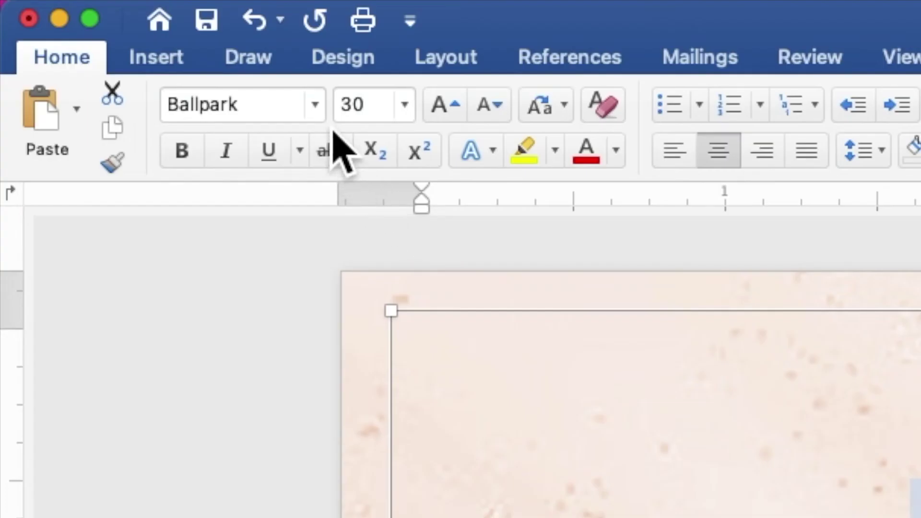
{"action": "left_click", "coordinate": [319, 112]}
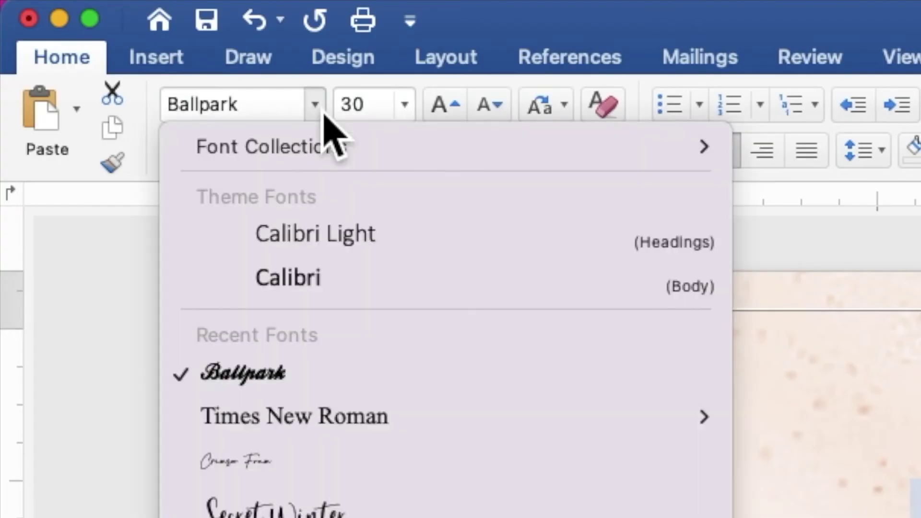
{"action": "left_click", "coordinate": [308, 465]}
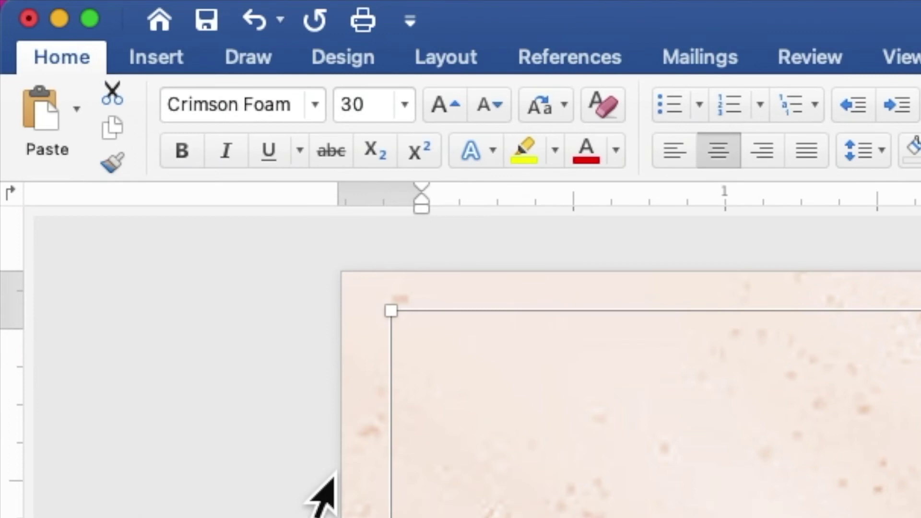
{"action": "left_click_drag", "start_coordinate": [381, 103], "coordinate": [344, 113]}
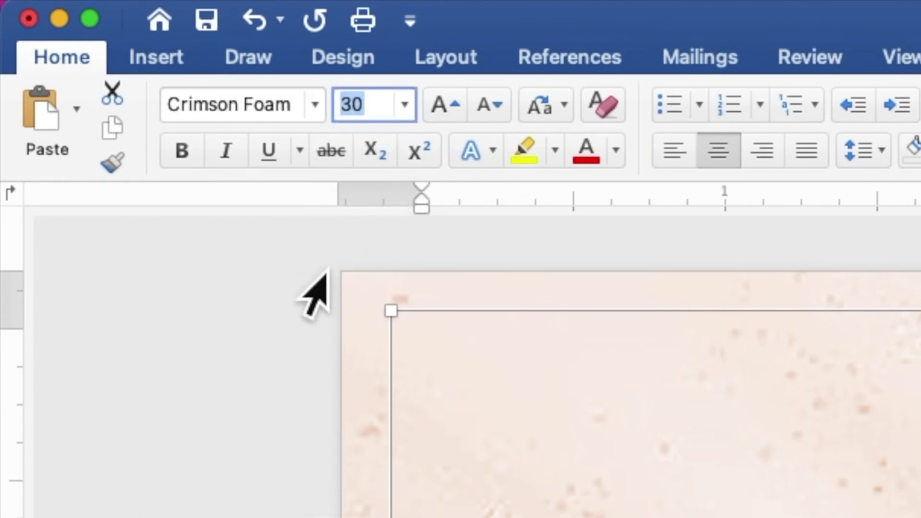
{"action": "type", "text": "2"}
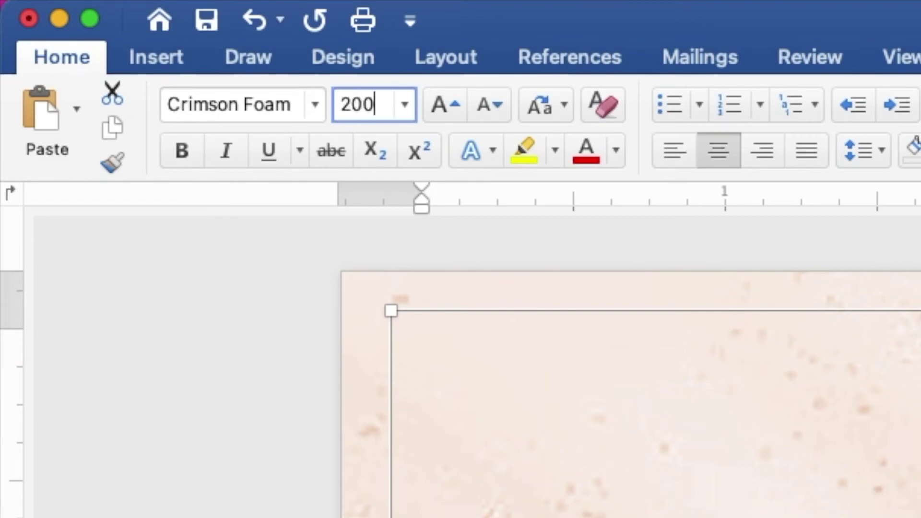
{"action": "type", "text": "00"}
{"action": "key", "text": "Return"}
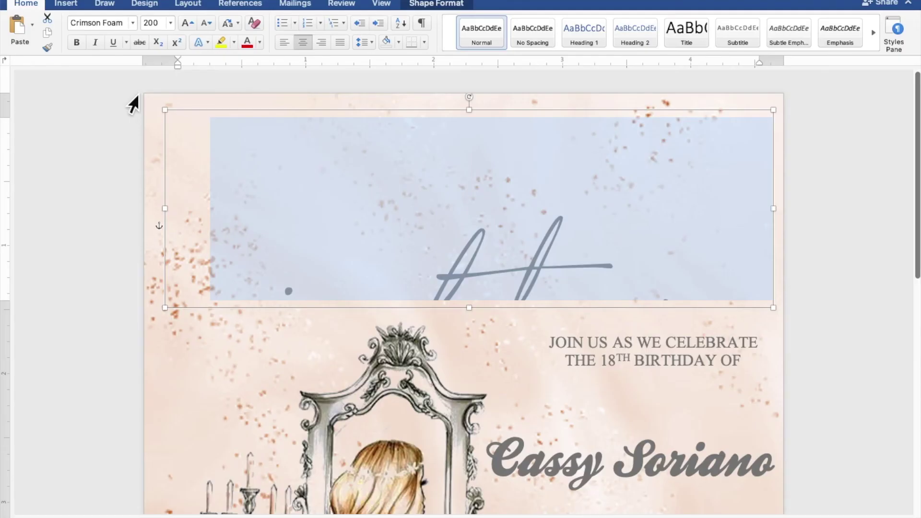
Step: Extend the eighteen title's box so the whole word shows, and raise it slightly
{"action": "left_click_drag", "start_coordinate": [469, 307], "coordinate": [470, 461]}
{"action": "left_click_drag", "start_coordinate": [473, 407], "coordinate": [468, 307]}
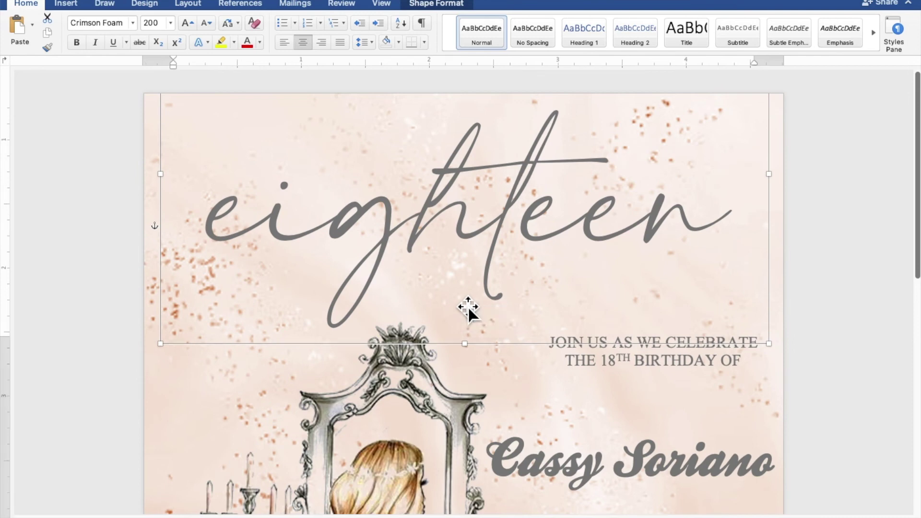
{"action": "scroll", "coordinate": [465, 306], "scroll_direction": "down", "scroll_amount": 5}
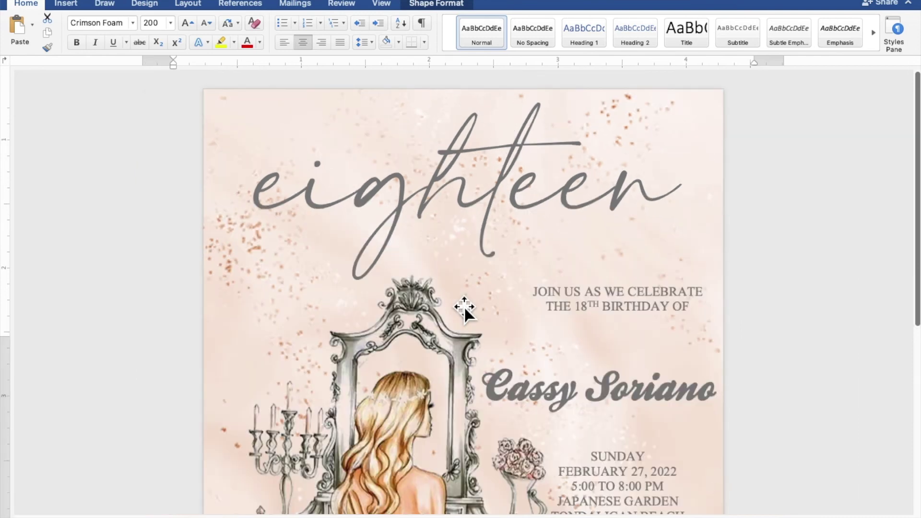
{"action": "scroll", "coordinate": [464, 307], "scroll_direction": "down", "scroll_amount": 2}
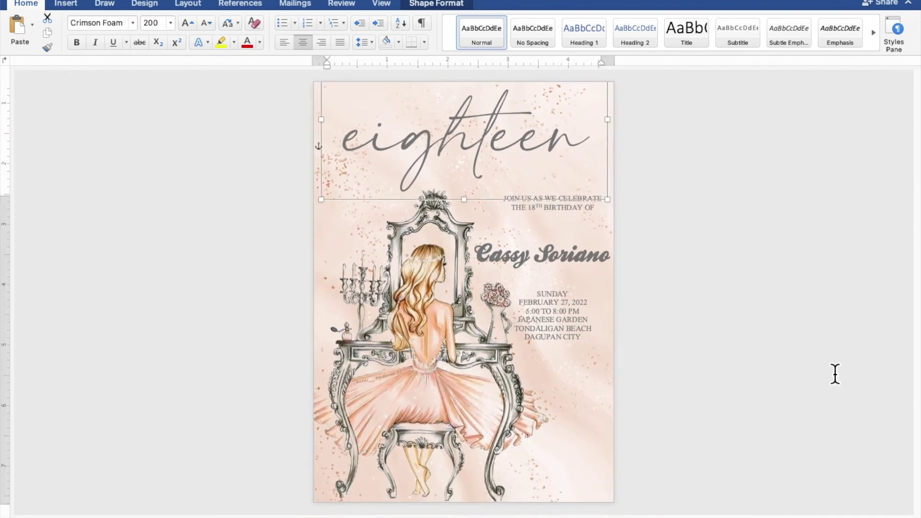
Step: Nudge the event details and the celebrant's name boxes slightly lower
{"action": "left_click", "coordinate": [591, 339]}
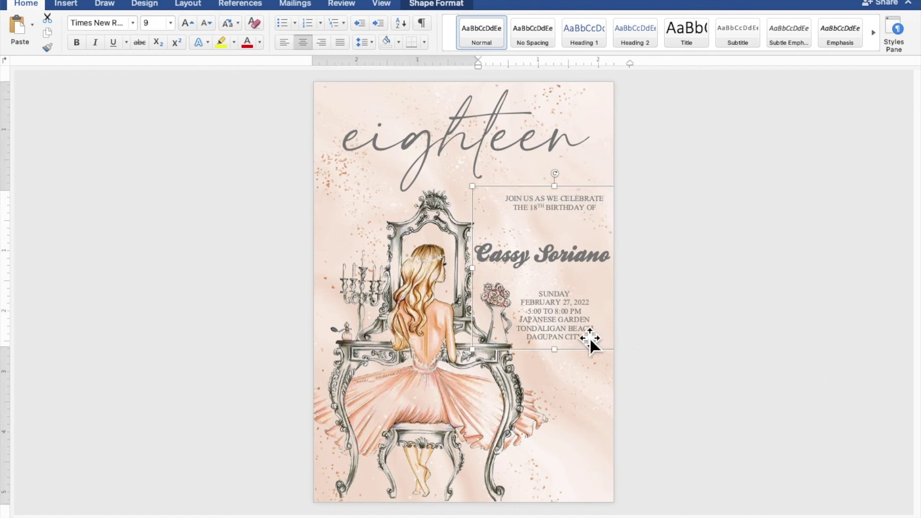
{"action": "key", "text": "Down"}
{"action": "key", "text": "Down"}
{"action": "key", "text": "Down"}
{"action": "key", "text": "Down"}
{"action": "key", "text": "Down"}
{"action": "key", "text": "Down"}
{"action": "key", "text": "Down"}
{"action": "key", "text": "Down"}
{"action": "key", "text": "Down"}
{"action": "key", "text": "Down"}
{"action": "key", "text": "Down"}
{"action": "left_click", "coordinate": [574, 270]}
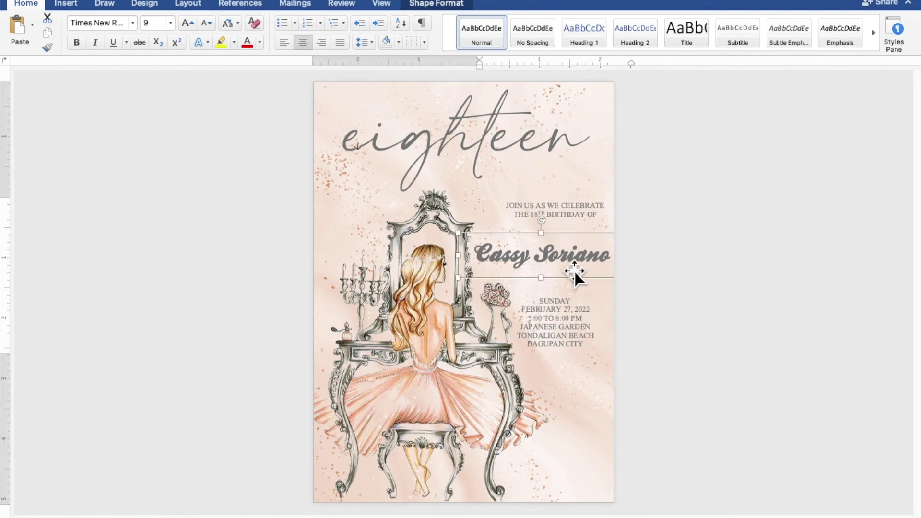
{"action": "key", "text": "Down"}
{"action": "key", "text": "Down"}
{"action": "key", "text": "Down"}
{"action": "key", "text": "Down"}
{"action": "key", "text": "Down"}
{"action": "key", "text": "Down"}
{"action": "key", "text": "Down"}
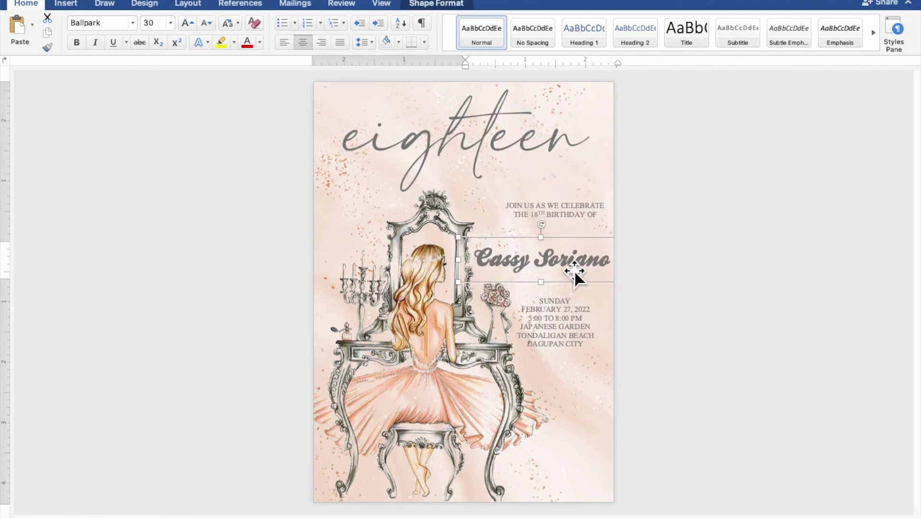
{"action": "left_click", "coordinate": [853, 318]}
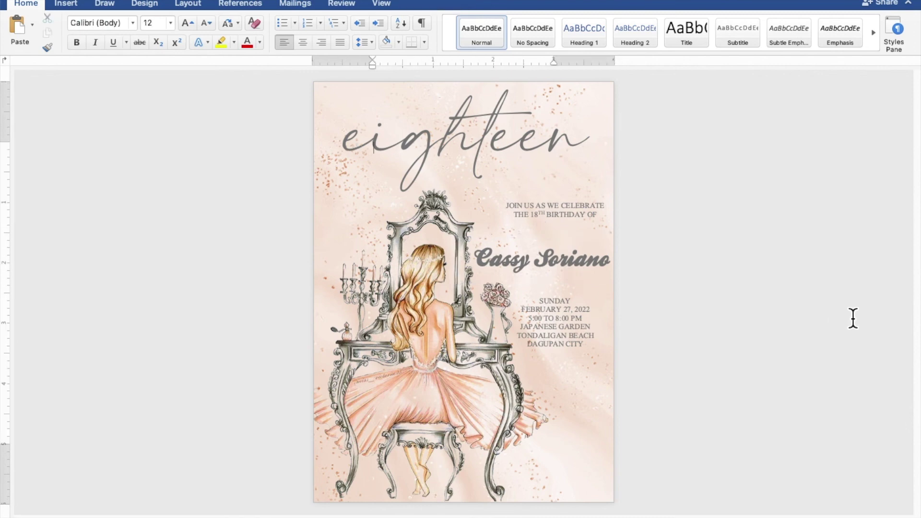